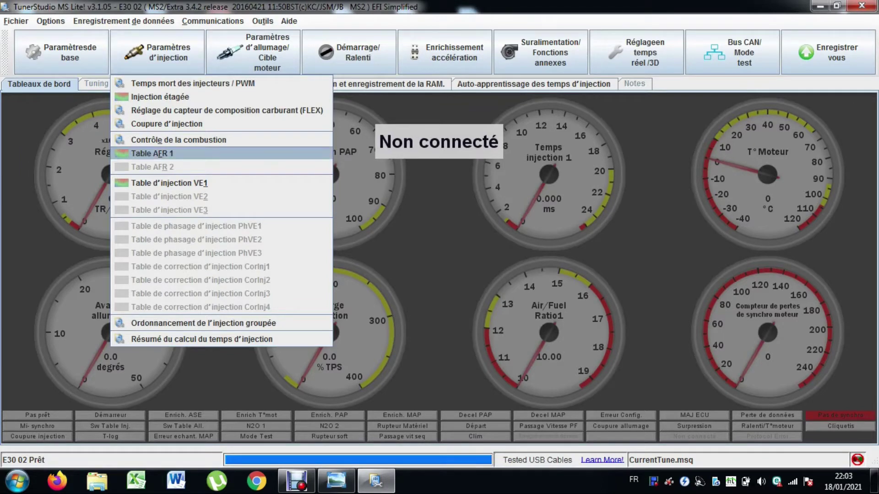
# Step: View Table AFR 1 and Table d'injection VE1 from the injection settings, and close them
pyautogui.click(151, 153)
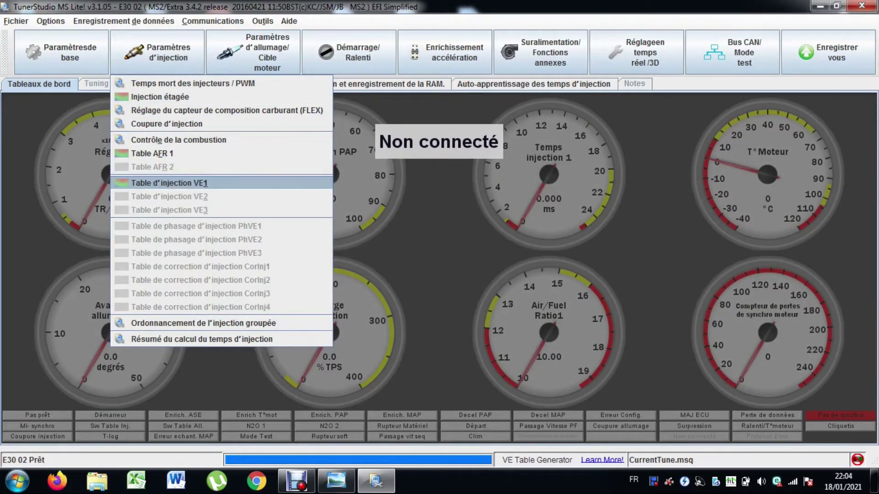
pyautogui.click(177, 182)
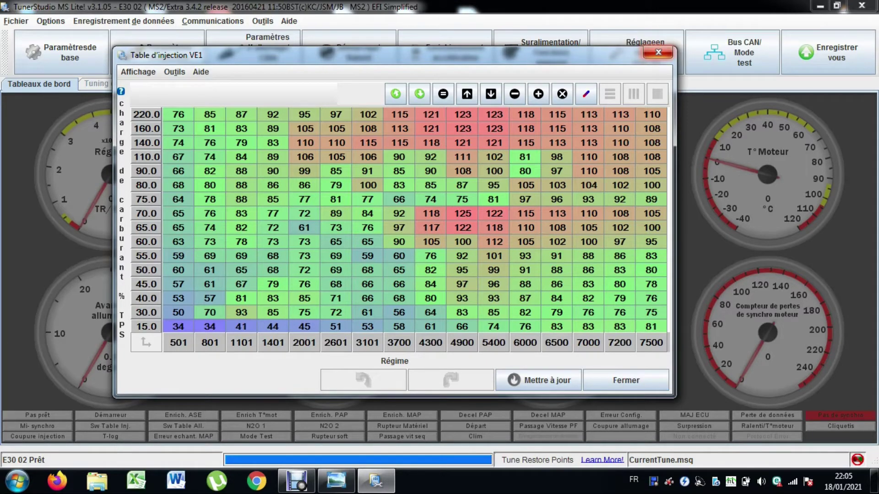
pyautogui.click(658, 52)
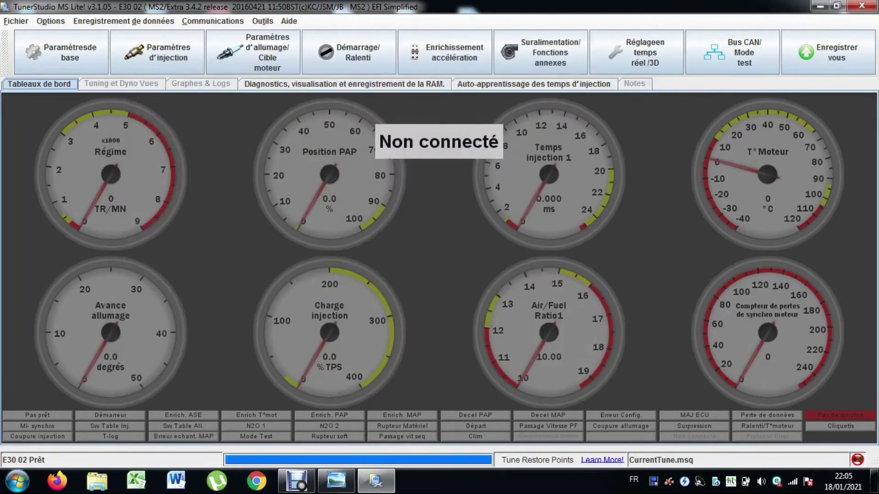
# Step: Review the ignition and trigger wheel settings in Paramètres d'allumage / Cible moteur and close the dialog
pyautogui.click(157, 52)
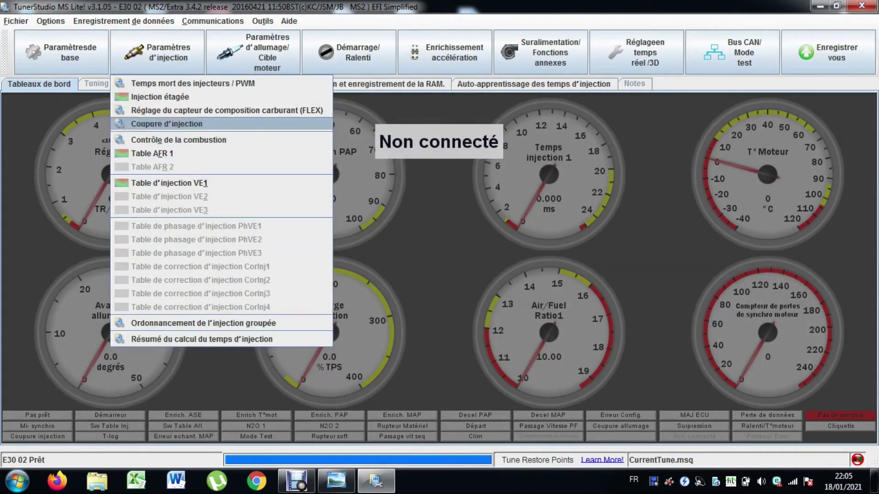
pyautogui.moveTo(256, 52)
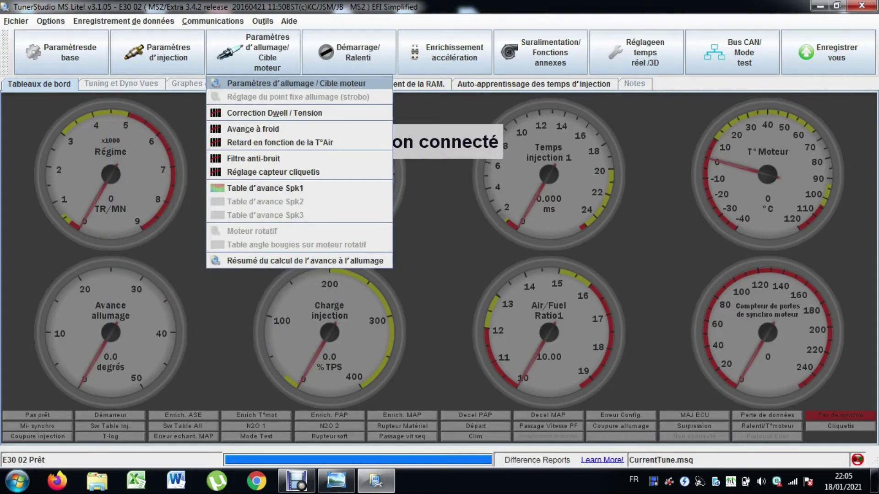
pyautogui.click(357, 84)
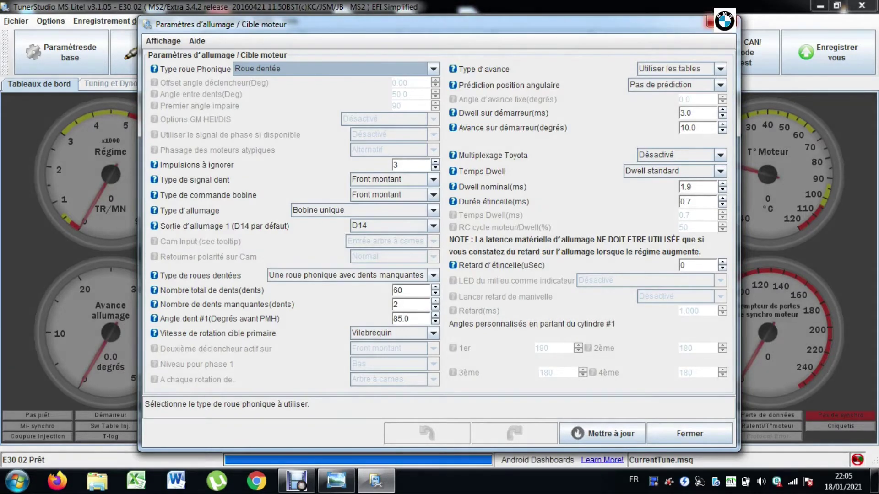
pyautogui.click(722, 22)
# Step: Open Table d'avance Spk1, compare it with the TABLE ALLUMAGE reference image, close the image and widen the table window
pyautogui.click(249, 51)
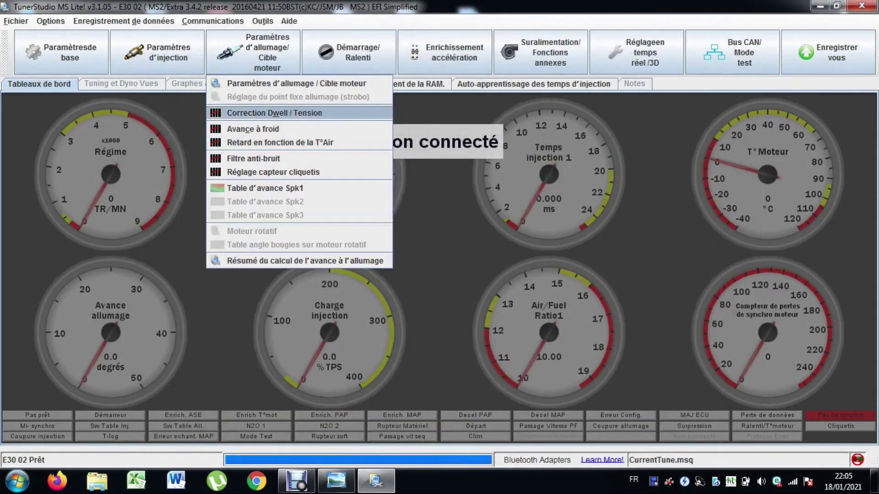
pyautogui.click(270, 188)
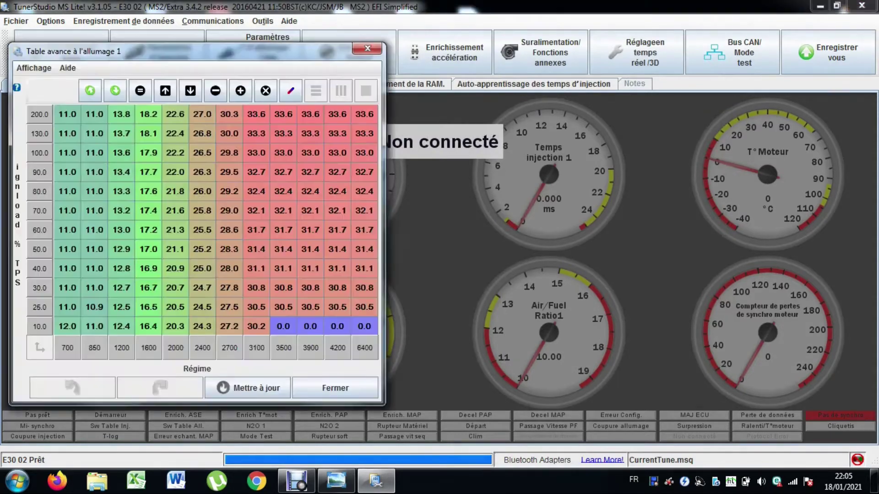
pyautogui.moveTo(183, 51); pyautogui.dragTo(234, 59)
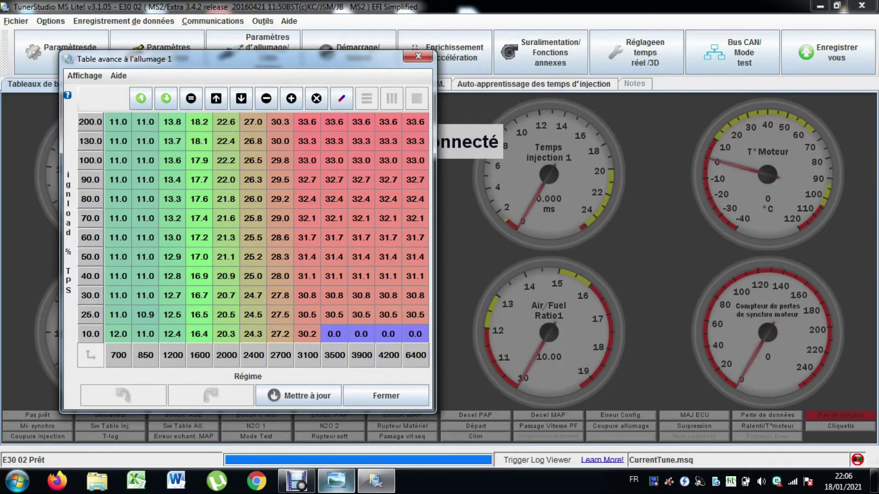
pyautogui.click(336, 481)
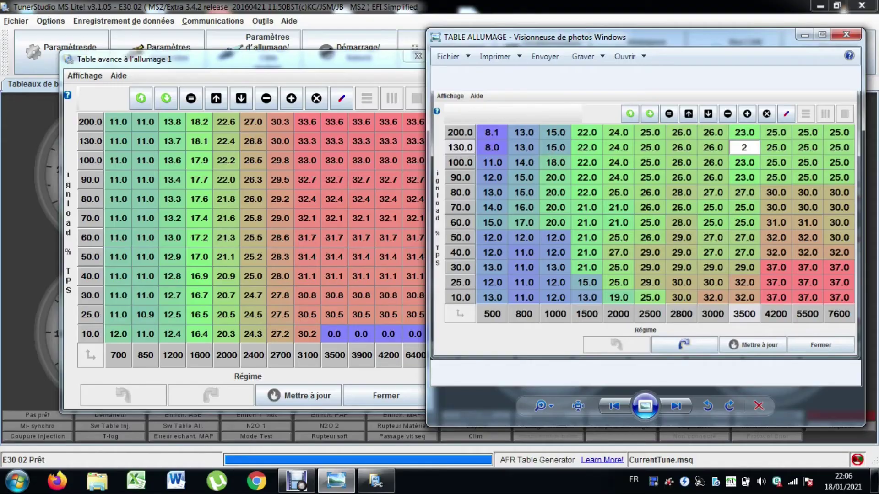
pyautogui.hotkey('alt', 'F4')
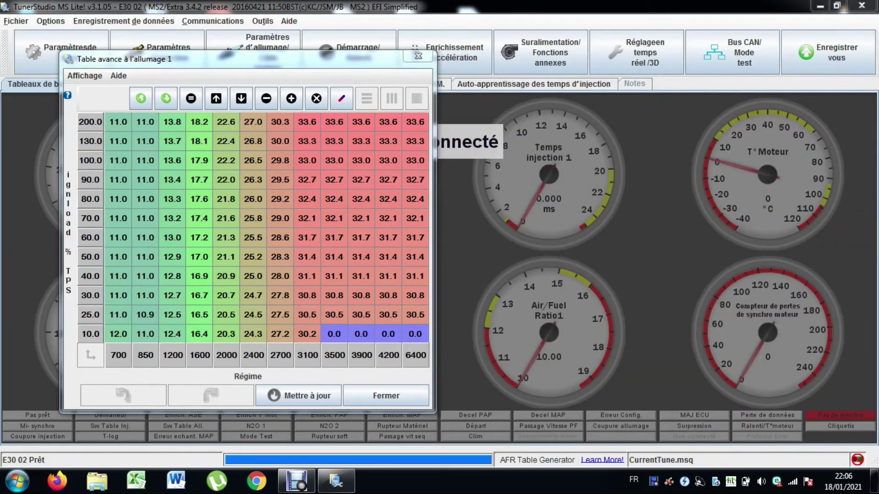
pyautogui.moveTo(436, 64); pyautogui.dragTo(555, 64)
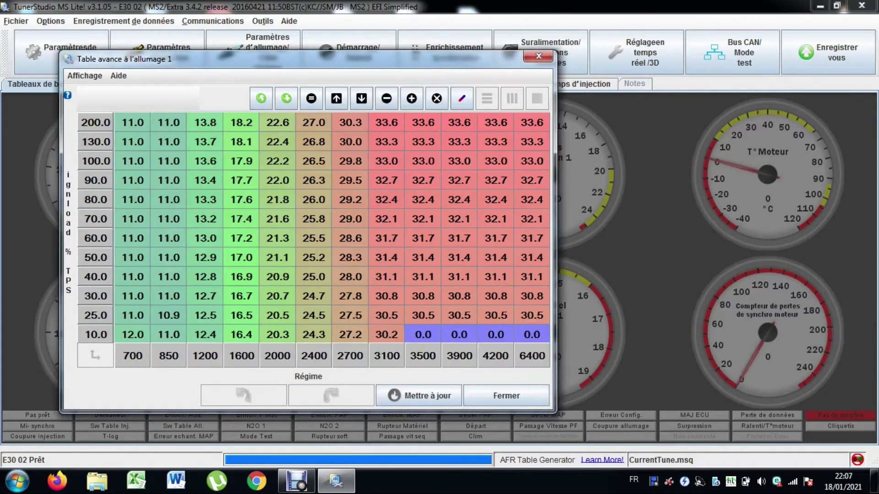
# Step: Switch to Firefox and search the web for "generateur avance allumange"
pyautogui.click(56, 481)
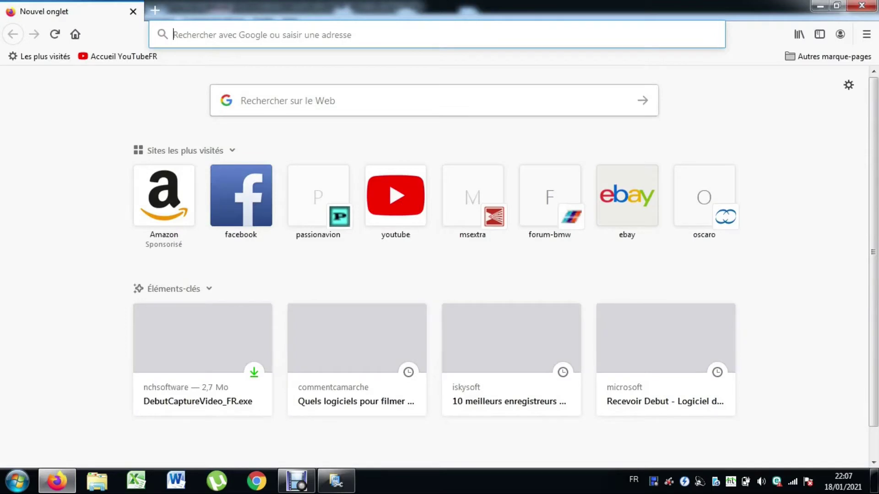
pyautogui.click(284, 100)
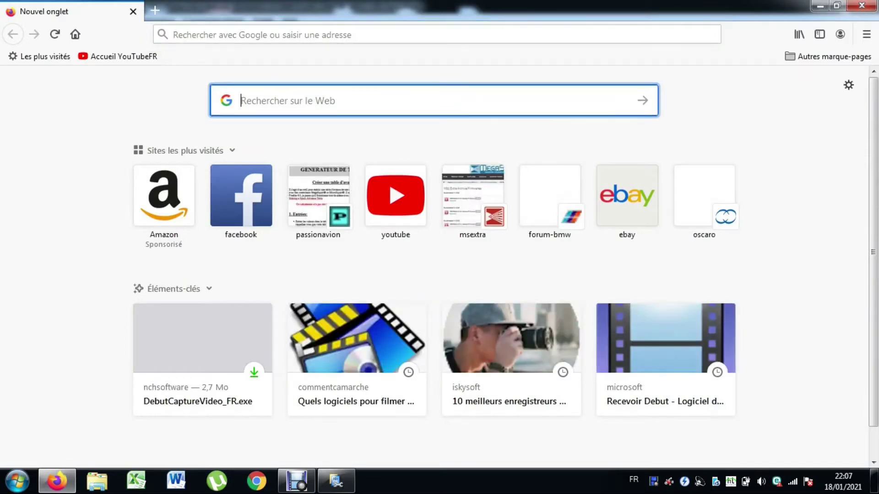
pyautogui.write('generateur avance allumange')
pyautogui.press('Return')
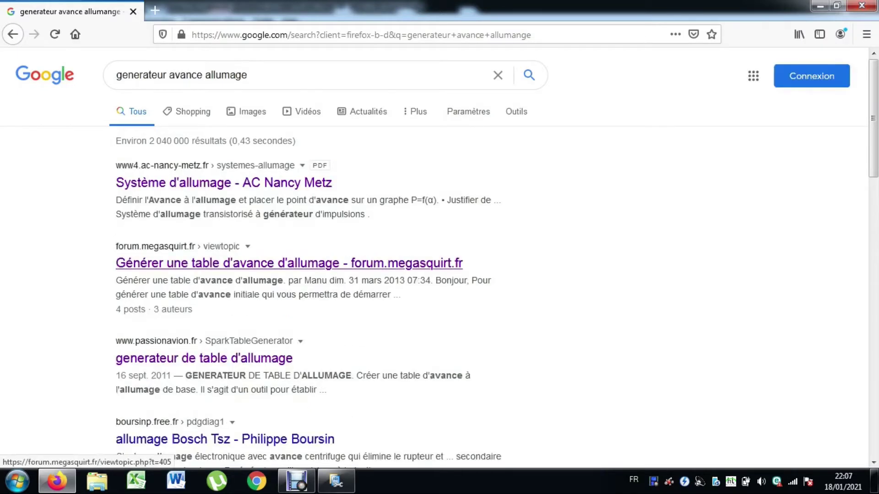
# Step: Open the useasydocs.com spark table calculator linked in the forum.megasquirt.fr topic and set its cylinder bore unit to millimeters
pyautogui.click(289, 263)
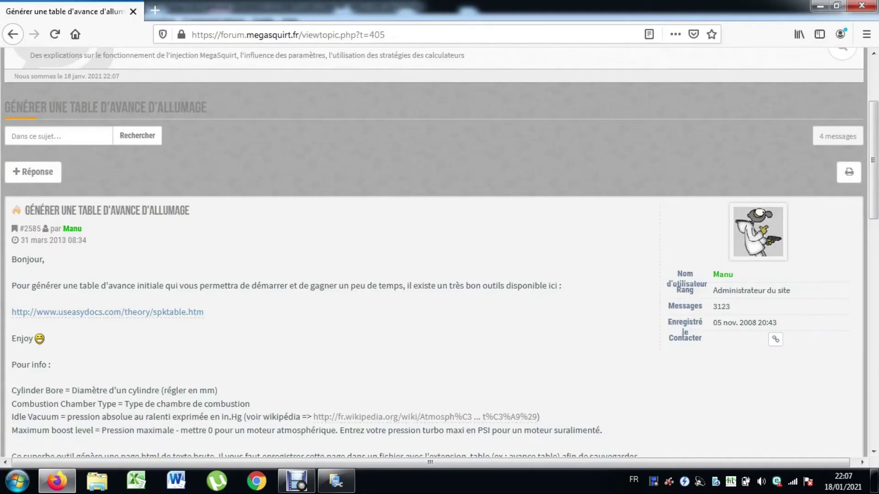
pyautogui.click(107, 311)
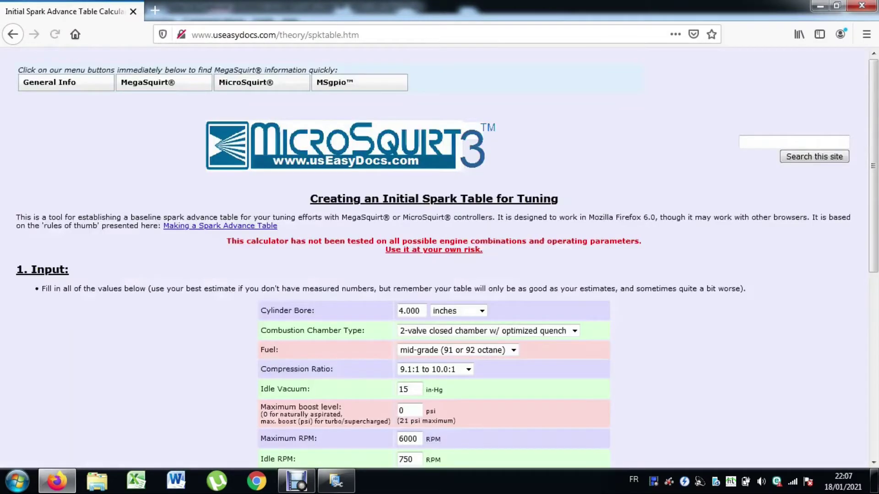
pyautogui.scroll(-3, 439, 266)
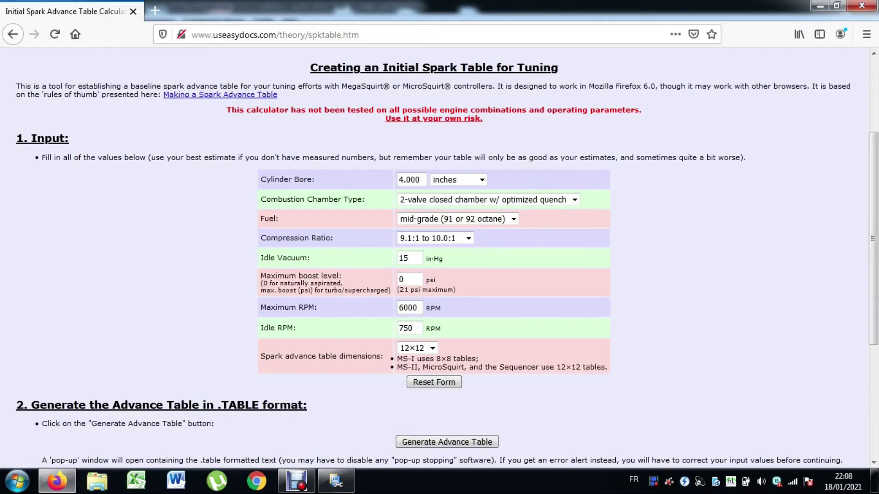
pyautogui.click(458, 179)
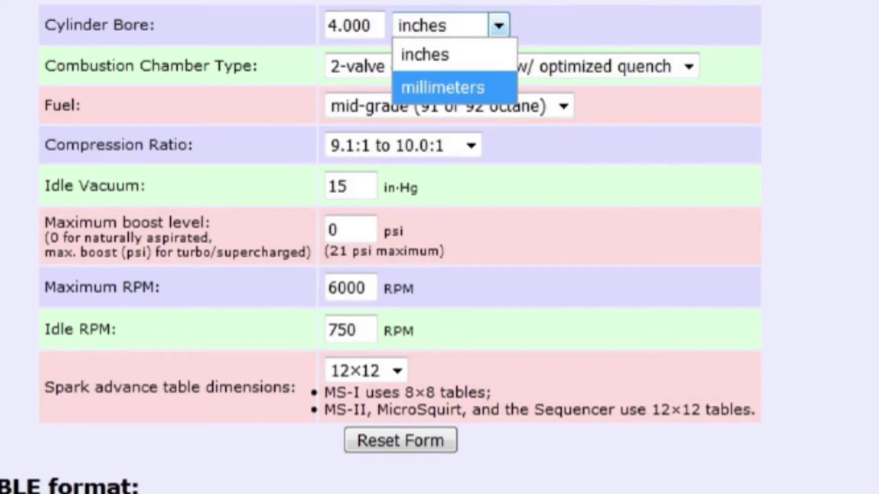
pyautogui.press('Return')
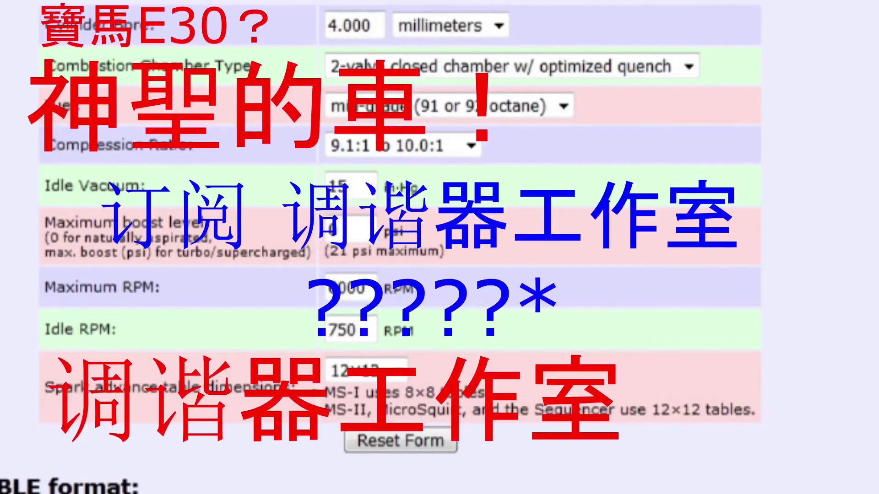
pyautogui.scroll(5, 439, 247)
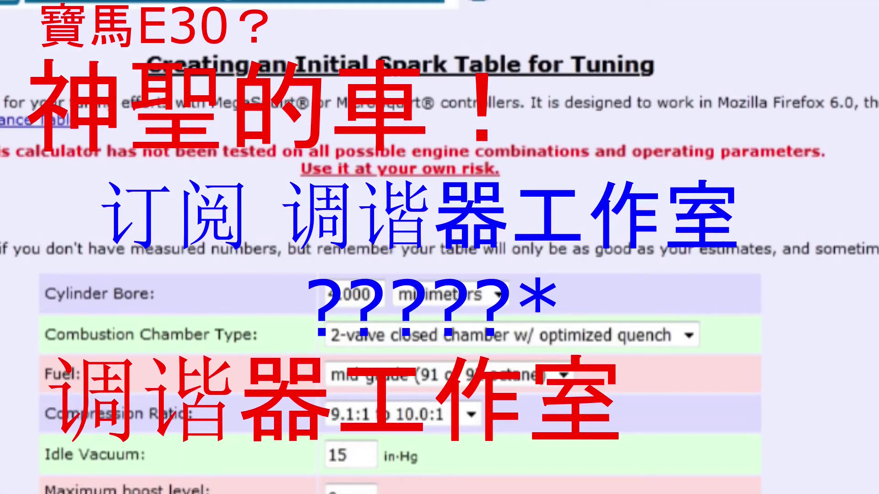
# Step: Return to the search results and open the French "generateur de table d'allumage" page on passionavion.fr
pyautogui.click(12, 35)
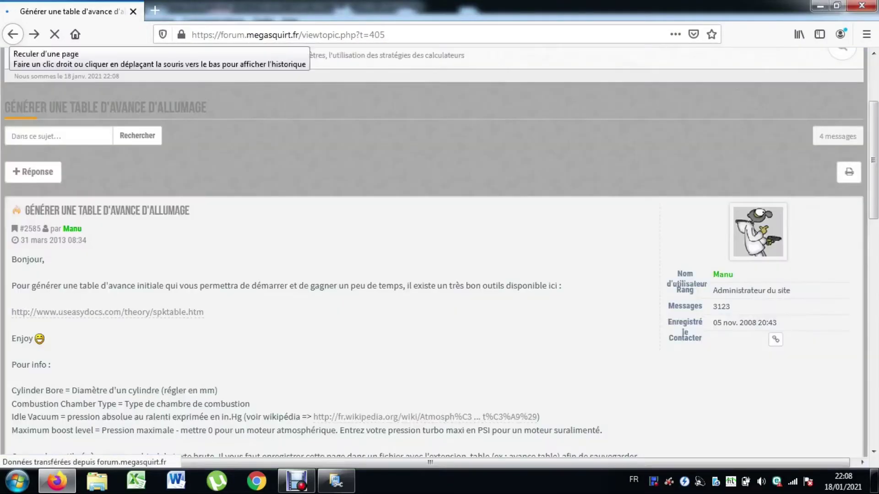
pyautogui.click(12, 35)
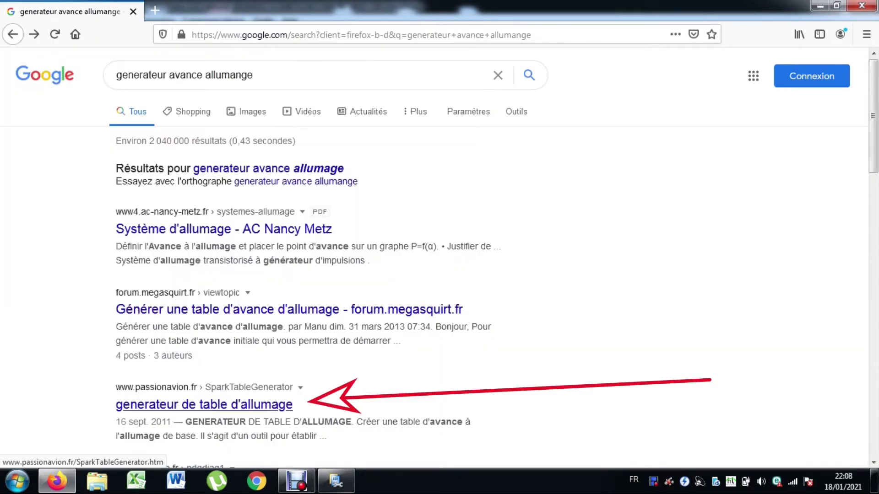
pyautogui.click(204, 404)
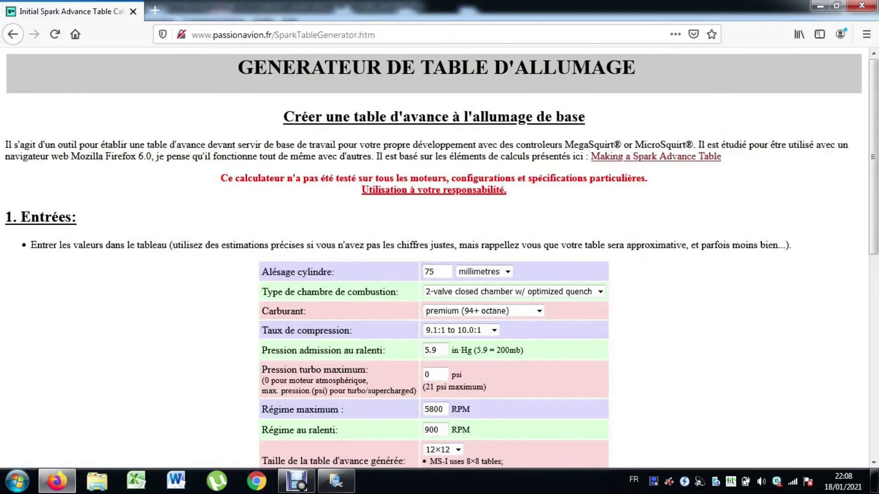
# Step: Review the generator's cylinder bore and combustion chamber inputs, keeping 75 millimetres and "2-valve closed chamber w/ optimized quench"
pyautogui.scroll(-1, 439, 257)
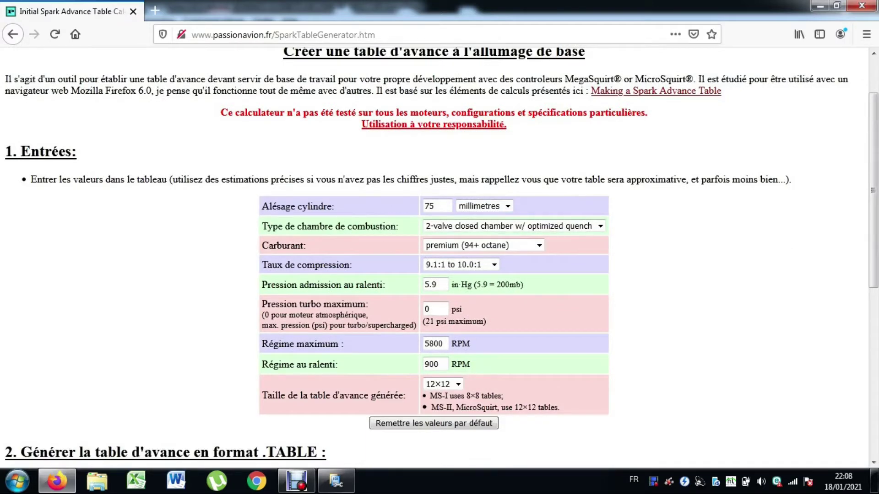
pyautogui.scroll(-3, 439, 257)
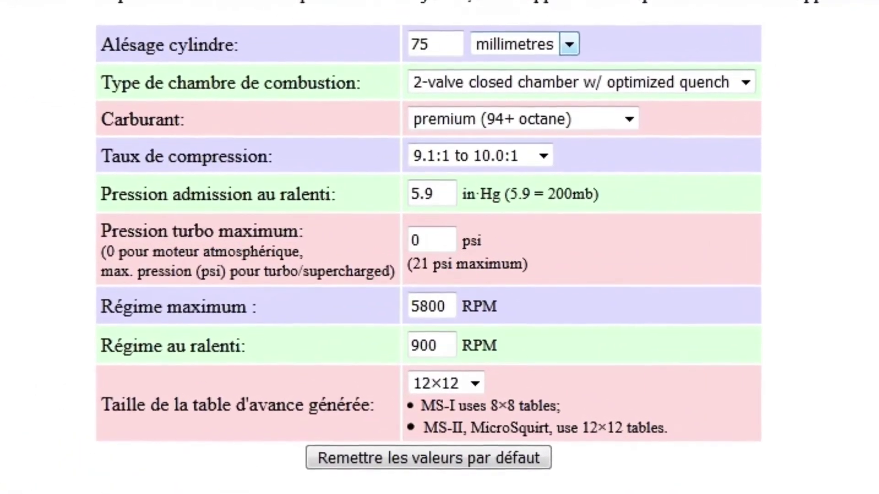
pyautogui.click(569, 44)
pyautogui.click(749, 80)
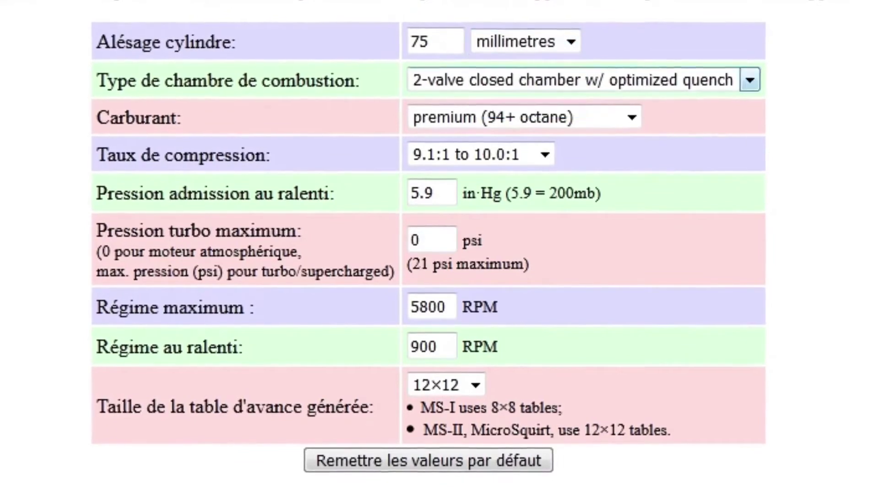
pyautogui.doubleClick(419, 41)
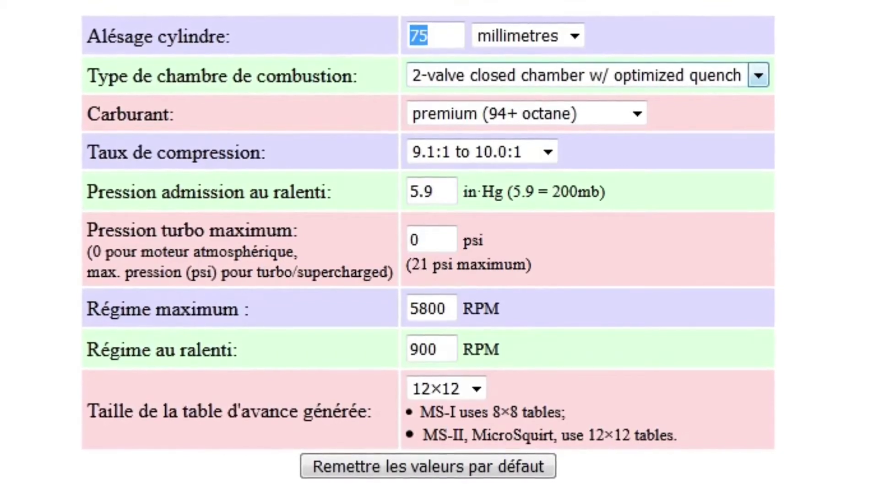
pyautogui.click(759, 75)
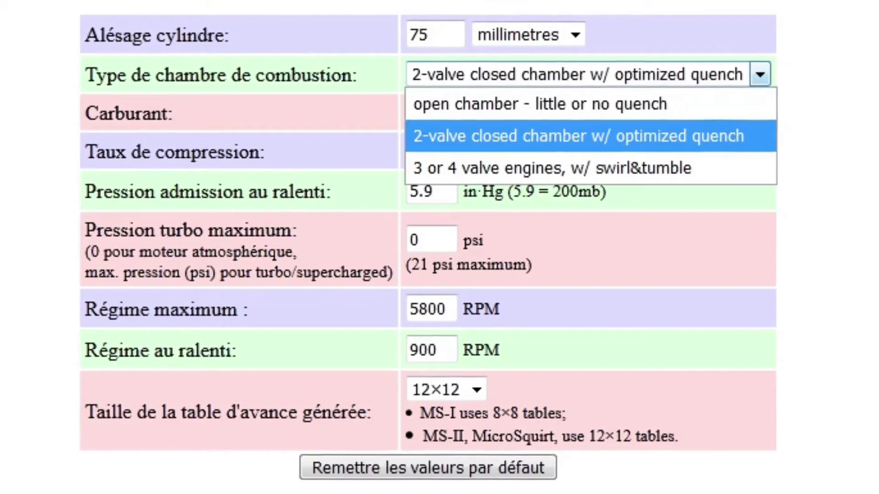
pyautogui.click(760, 75)
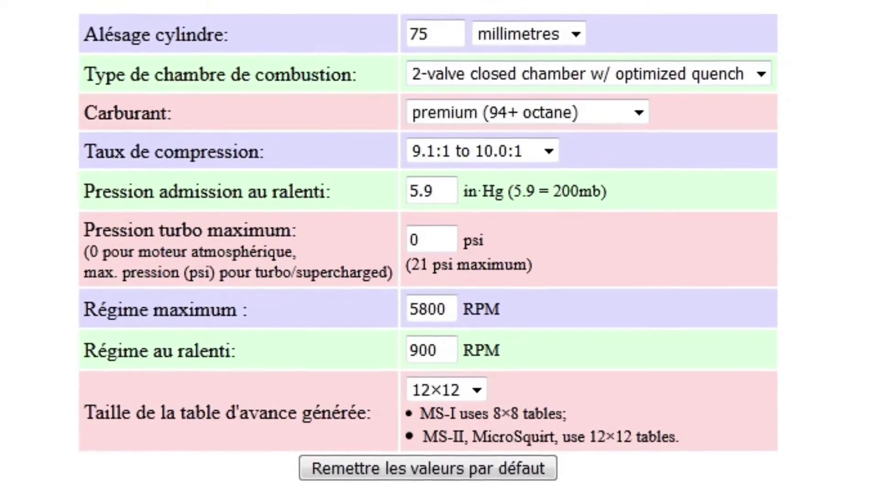
# Step: Review the fuel and compression ratio options, keeping premium (94+ octane) and 9.1:1 to 10.0:1
pyautogui.click(639, 112)
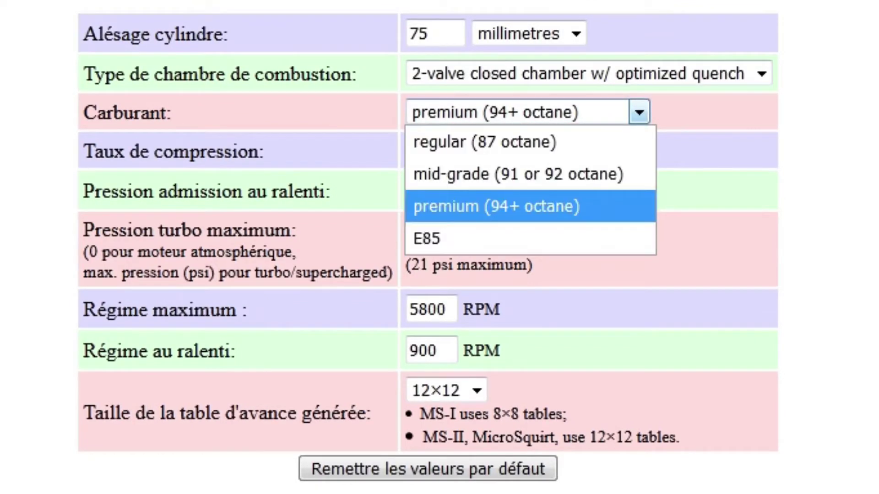
pyautogui.press('Return')
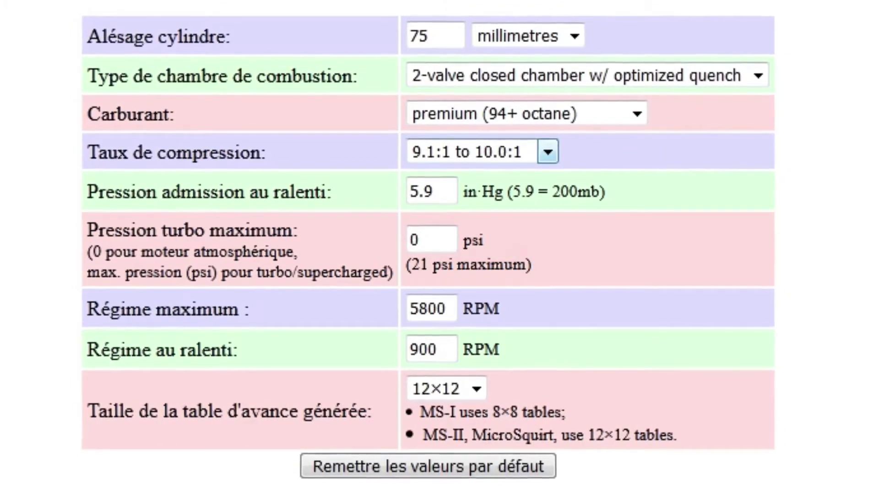
pyautogui.click(548, 151)
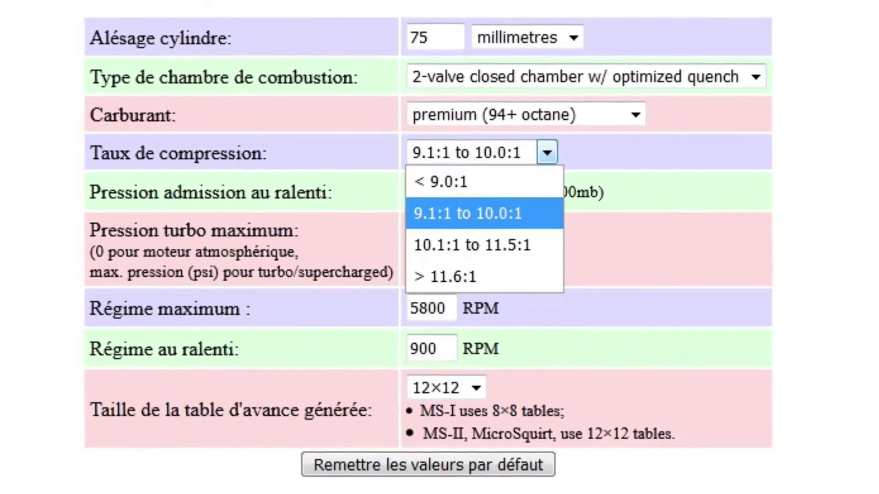
pyautogui.press('Up')
pyautogui.press('Down')
pyautogui.press('Down')
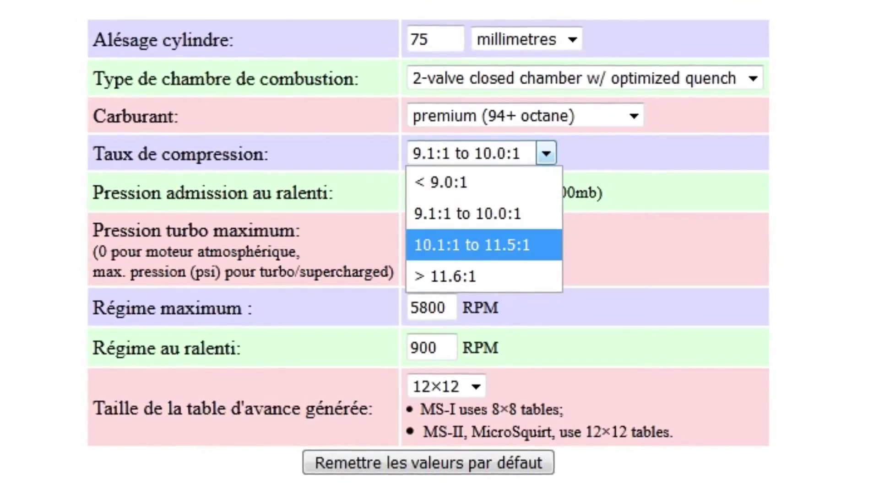
pyautogui.press('Up')
pyautogui.press('Return')
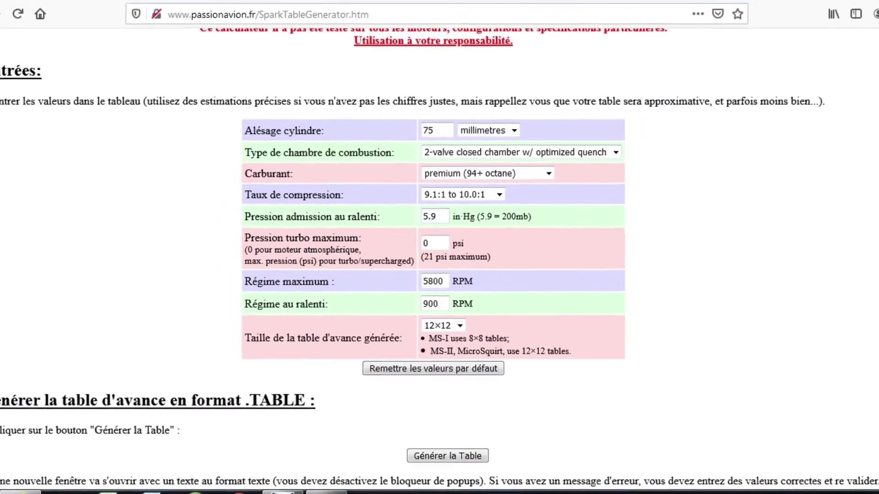
# Step: Leave the generator's idle intake pressure at 5.9 and switch to TunerStudio to close the ignition advance table
pyautogui.doubleClick(428, 213)
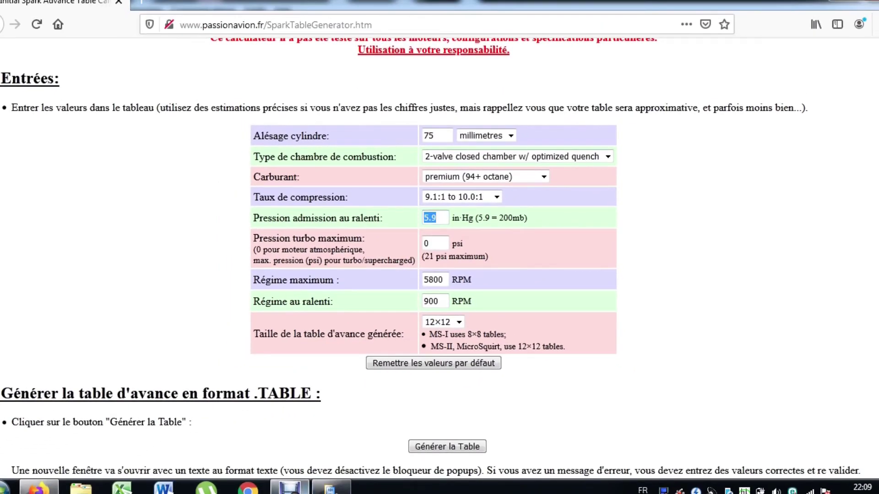
pyautogui.hotkey('alt', 'Tab')
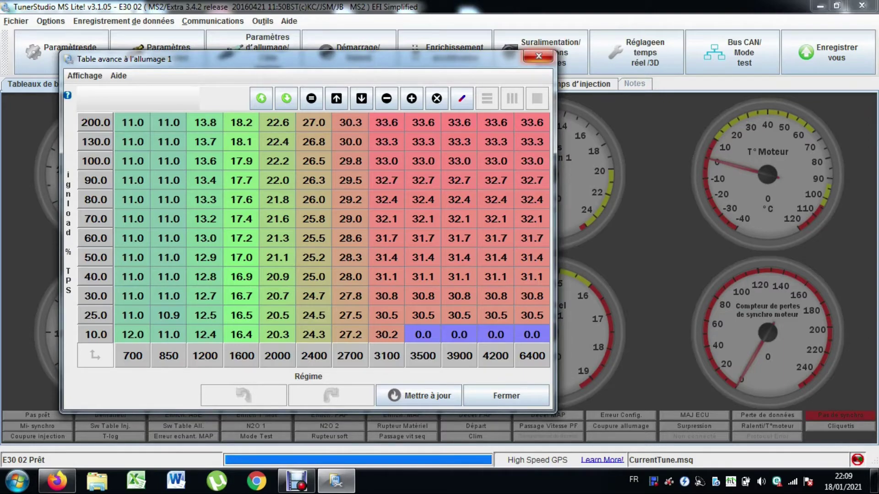
pyautogui.click(538, 55)
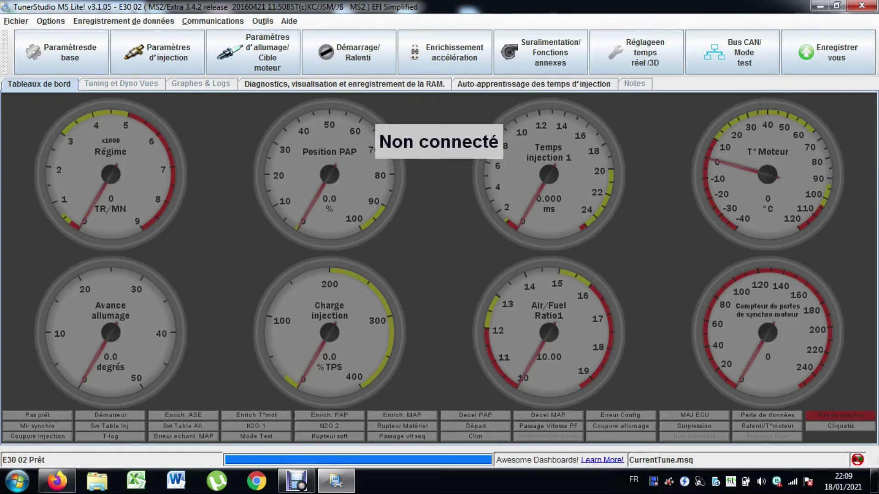
# Step: Open the data log 2021-01-17_16.37.22.mlg from the DataLogs folder in MegaLogViewer
pyautogui.click(212, 21)
pyautogui.click(197, 88)
pyautogui.click(124, 21)
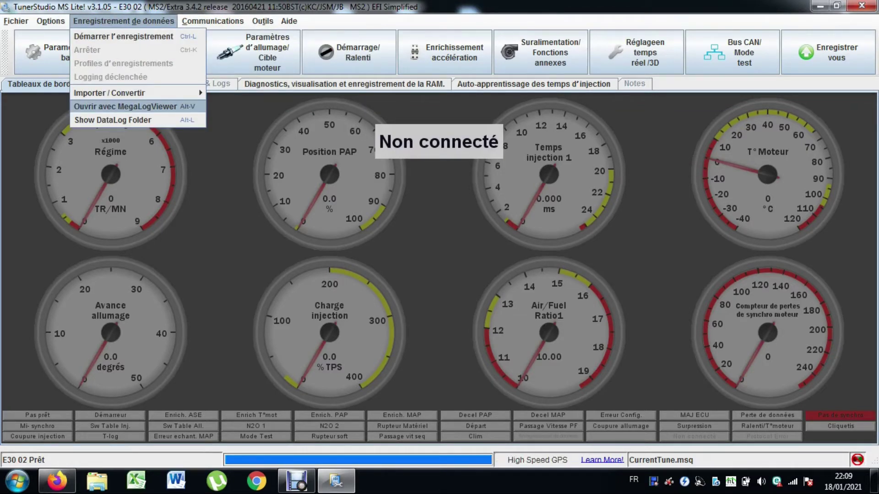
pyautogui.press('Escape')
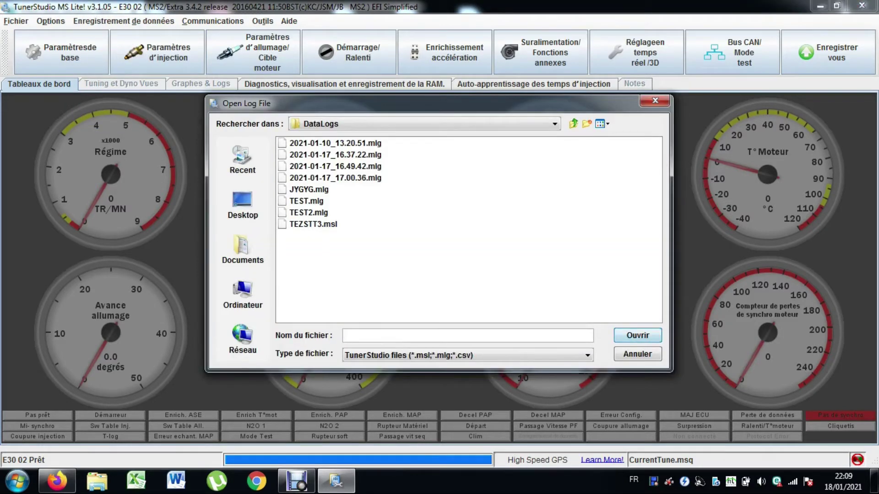
pyautogui.click(335, 143)
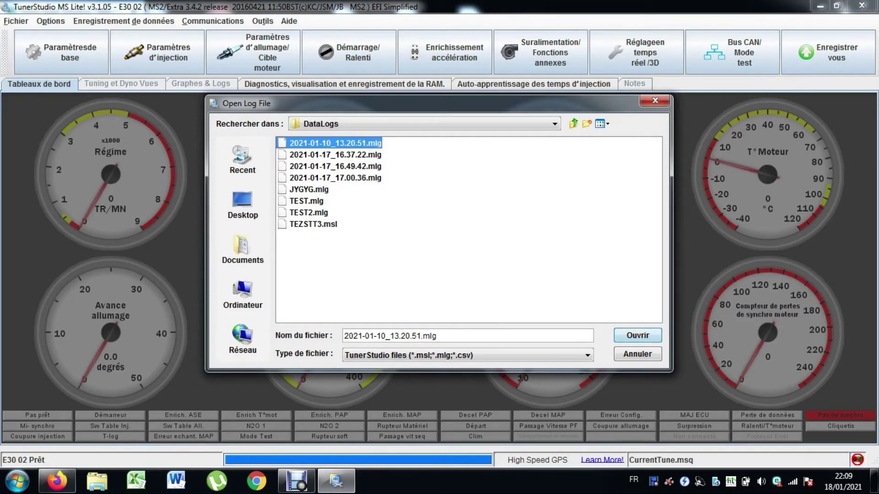
pyautogui.click(335, 155)
pyautogui.press('Return')
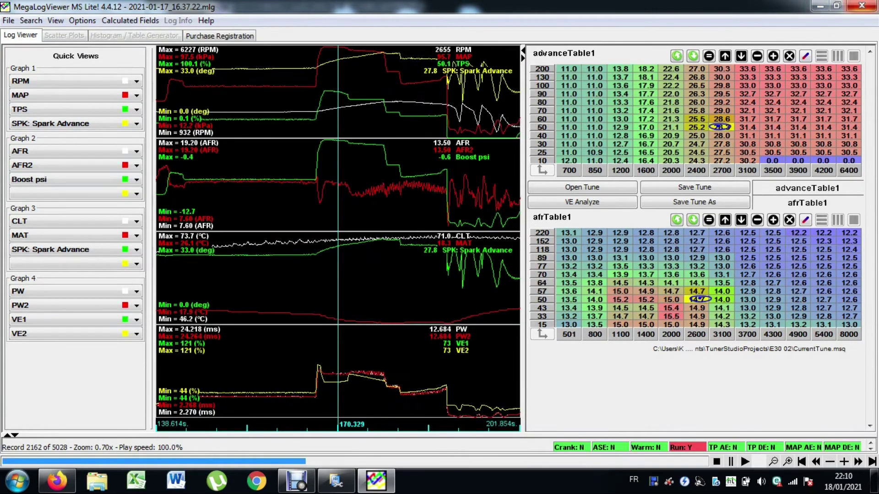
# Step: Return to the online generator and review the turbo pressure, maximum RPM and idle RPM, keeping 0 psi, 5800 and 900
pyautogui.press('super+Down')
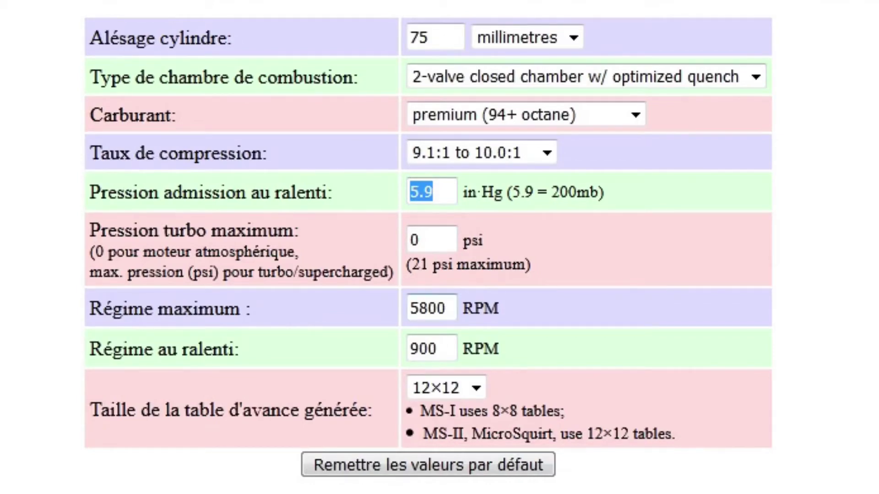
pyautogui.press('Tab')
pyautogui.press('Tab')
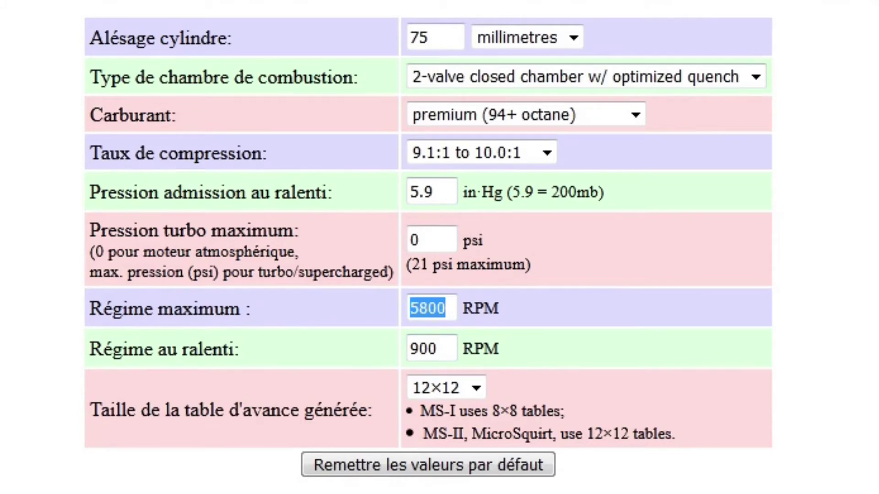
pyautogui.press('Tab')
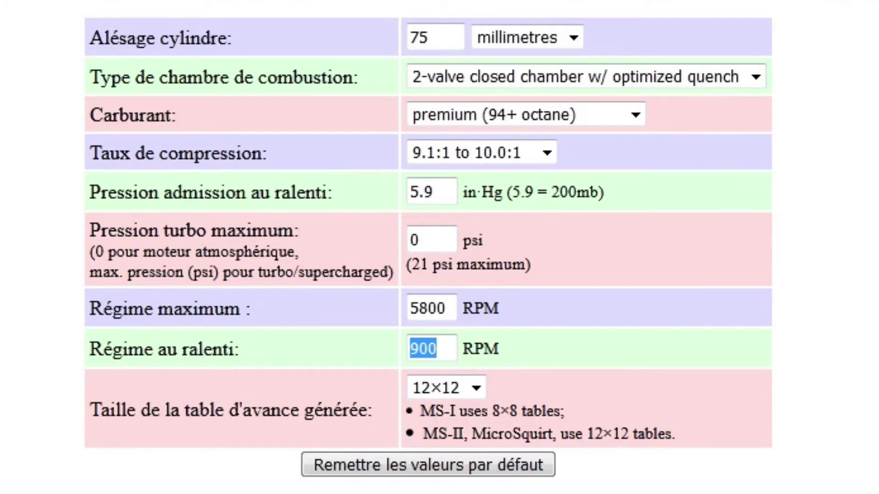
# Step: Try the 16×16 size for the generated advance table and restore it to 12×12
pyautogui.press('Tab')
pyautogui.hotkey('alt', 'Down')
pyautogui.press('Up')
pyautogui.press('Down')
pyautogui.press('Down')
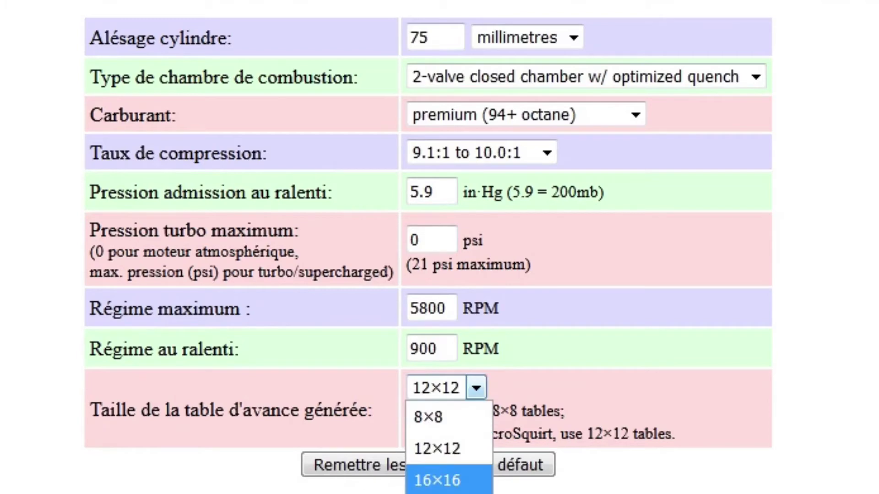
pyautogui.press('Return')
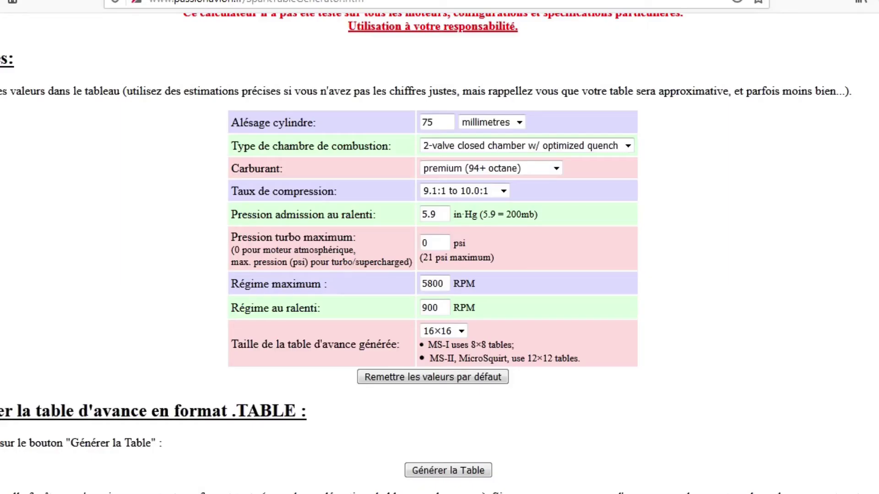
pyautogui.click(462, 331)
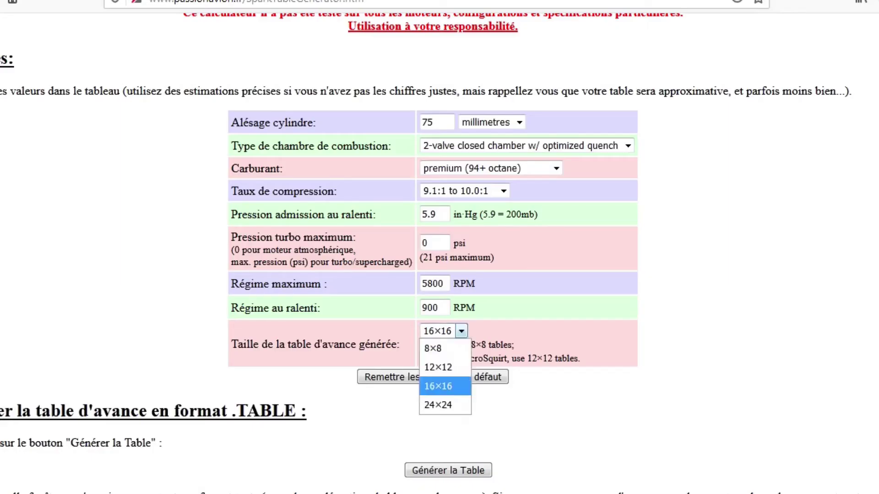
pyautogui.click(438, 367)
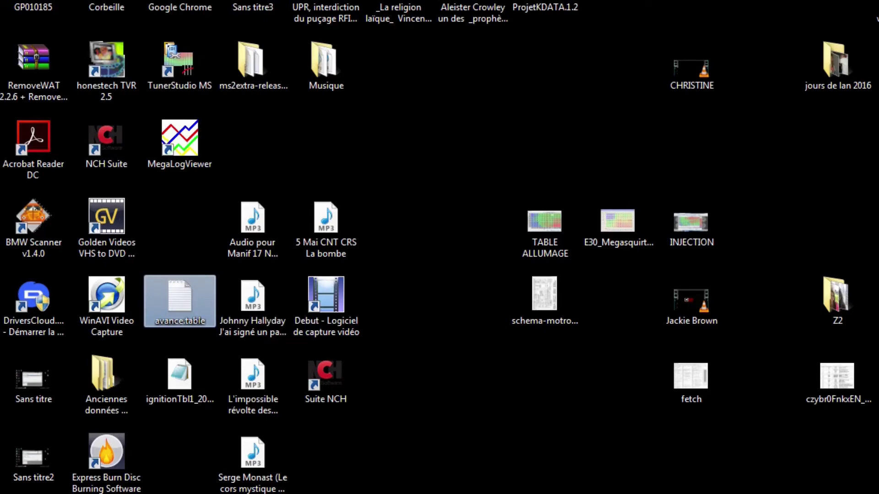
# Step: Open the avance.table file from the desktop, and close the generator page and TunerStudio's ignition advance table
pyautogui.press('Return')
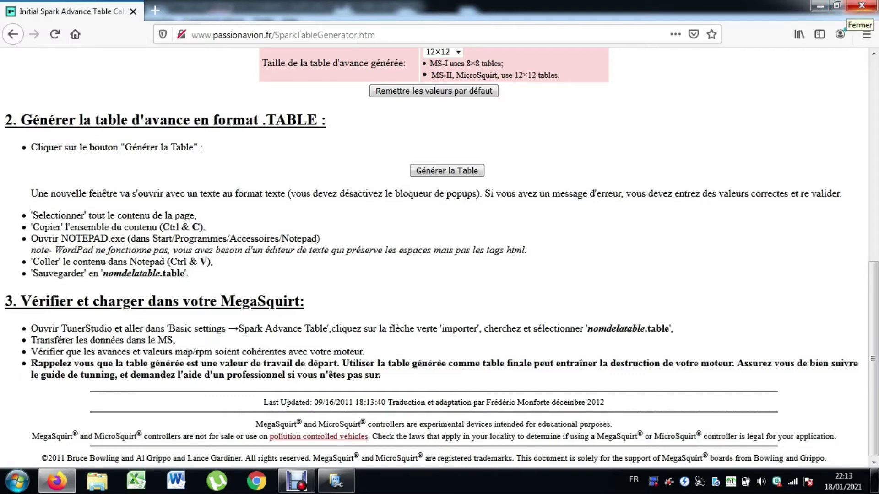
pyautogui.click(862, 5)
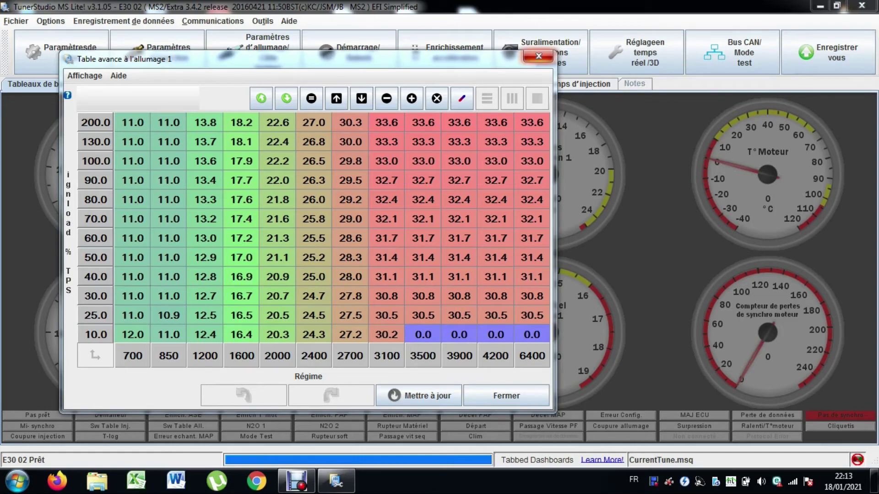
pyautogui.click(538, 56)
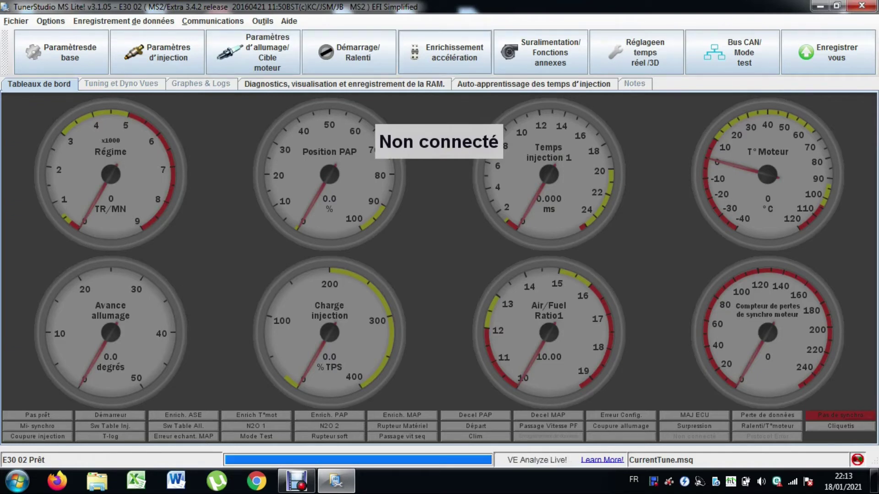
# Step: Open the data log 2021-01-17_16.49.42.mlg from TunerStudio in MegaLogViewer
pyautogui.click(169, 22)
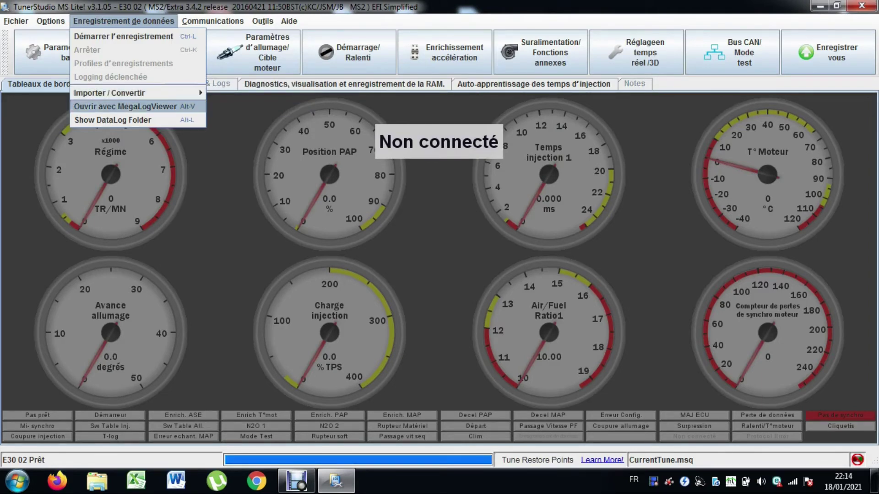
pyautogui.press('Return')
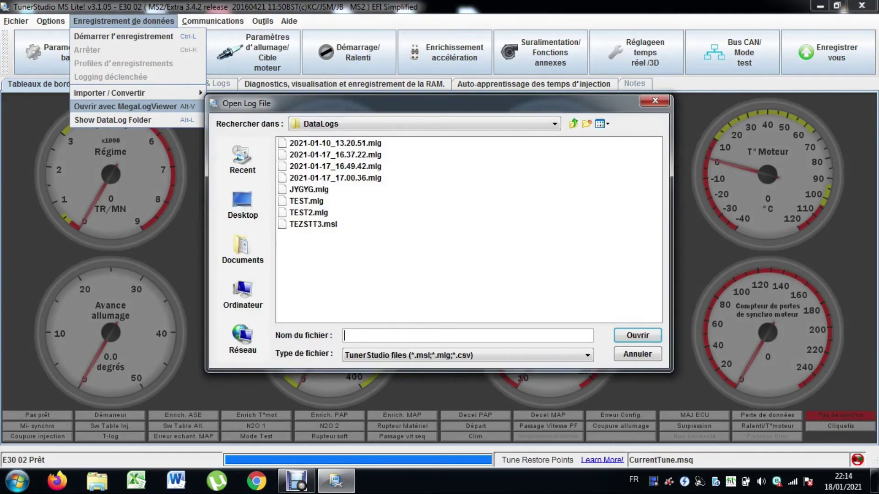
pyautogui.click(335, 167)
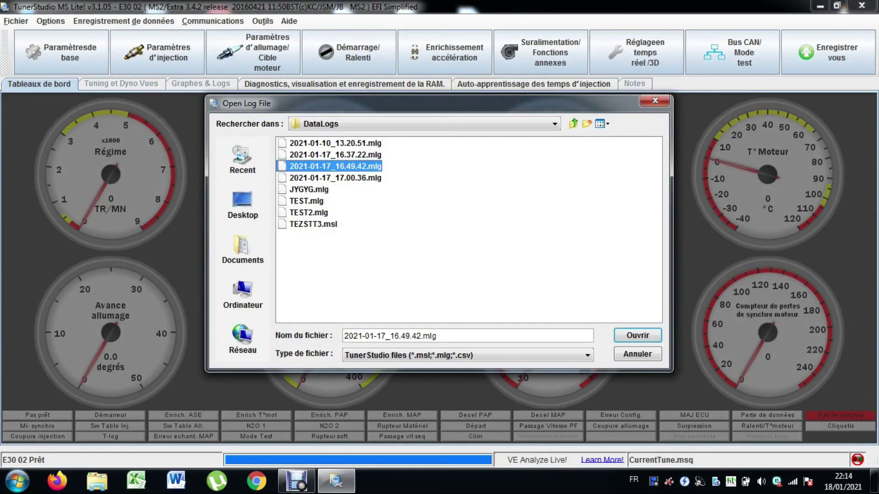
pyautogui.press('Return')
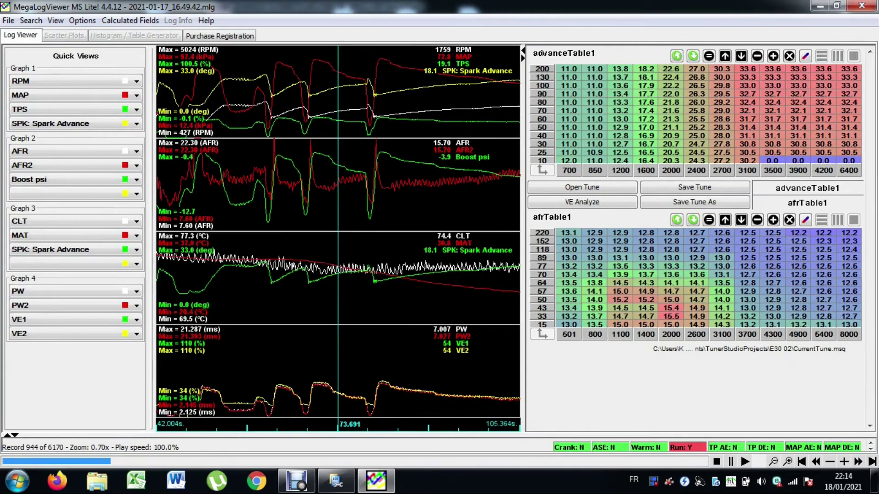
# Step: Display afrTable1 in place of advanceTable1 in the first tune table view
pyautogui.click(807, 188)
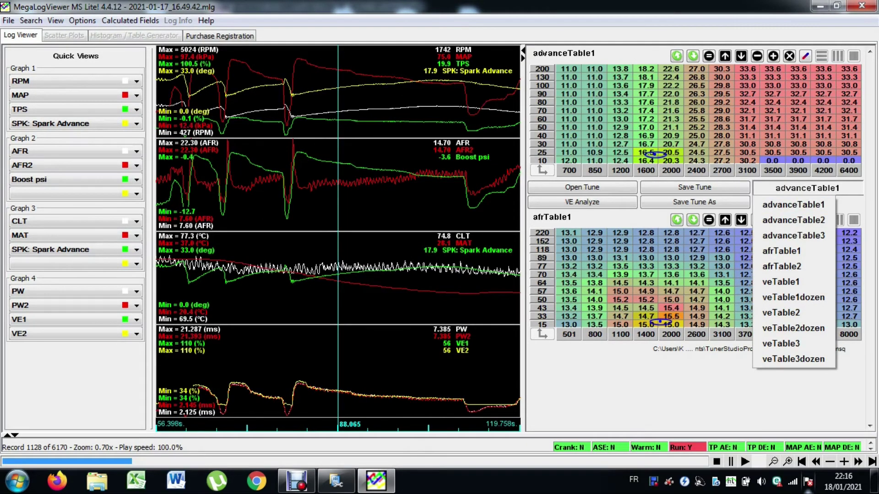
pyautogui.press('Down')
pyautogui.press('Up')
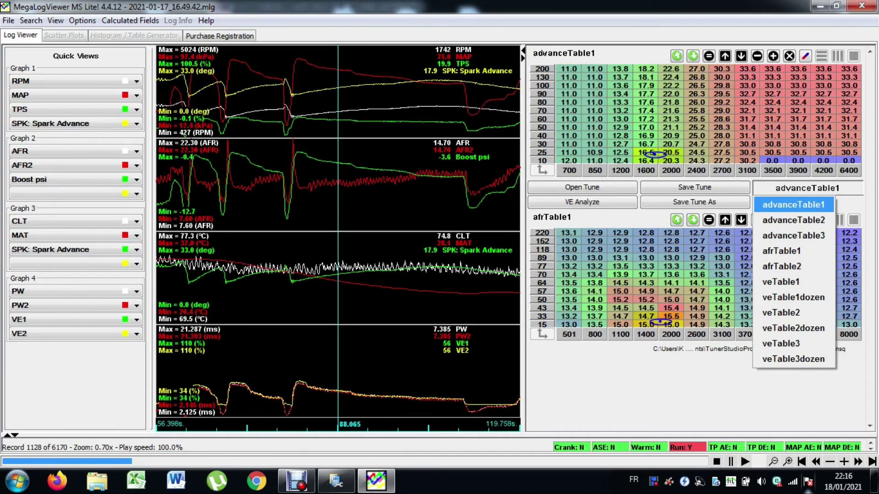
pyautogui.press('Down')
pyautogui.press('Down')
pyautogui.press('Down')
pyautogui.press('Down')
pyautogui.press('Up')
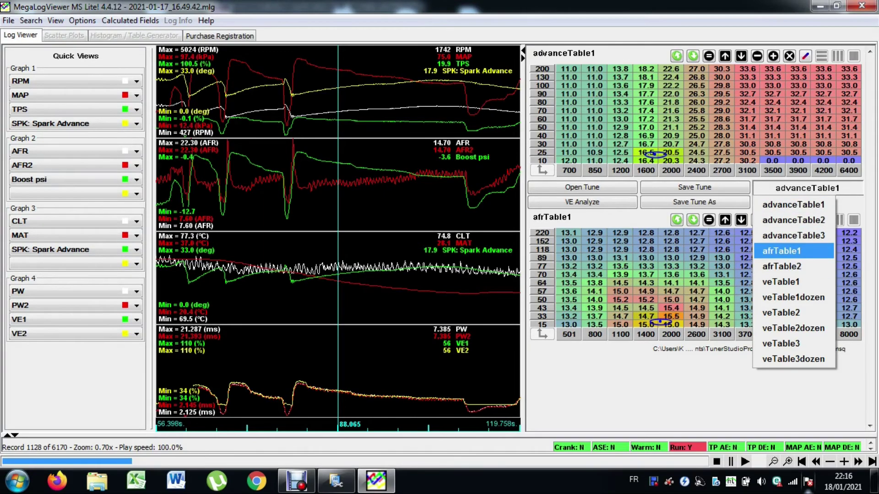
pyautogui.press('Return')
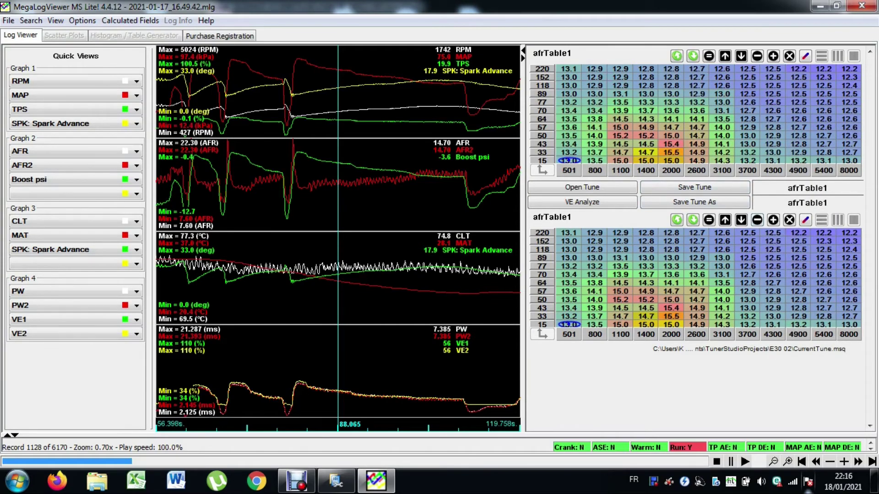
# Step: Switch the first tune table view to veTable1, keeping afrTable1 in the second view
pyautogui.hotkey('alt', 'Down')
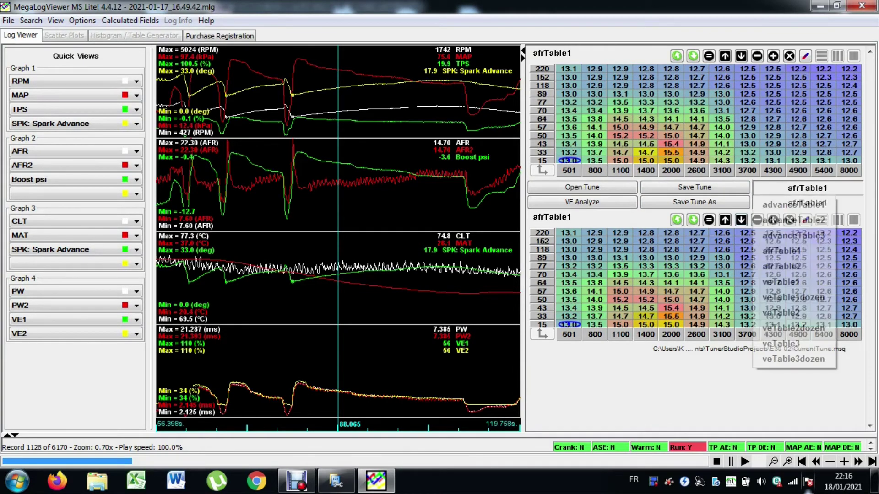
pyautogui.press('Up')
pyautogui.press('Up')
pyautogui.press('Up')
pyautogui.press('Down')
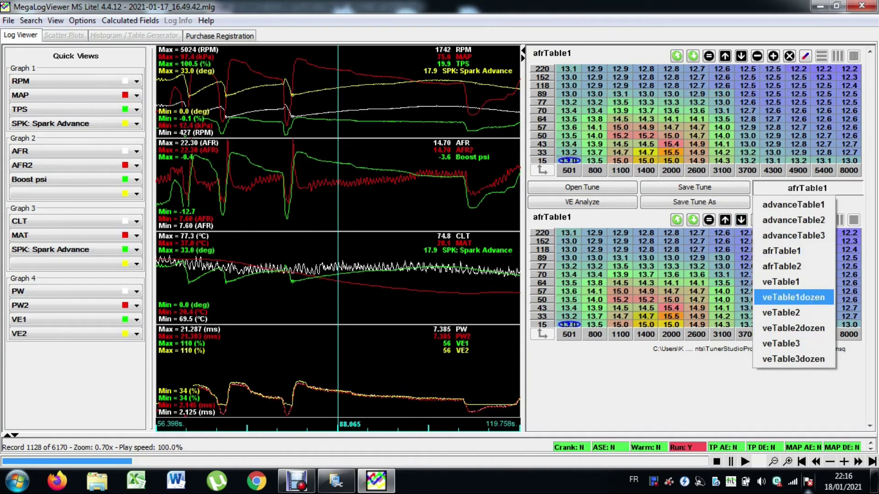
pyautogui.press('Up')
pyautogui.press('Down')
pyautogui.press('Down')
pyautogui.press('Down')
pyautogui.press('Up')
pyautogui.press('Up')
pyautogui.press('Up')
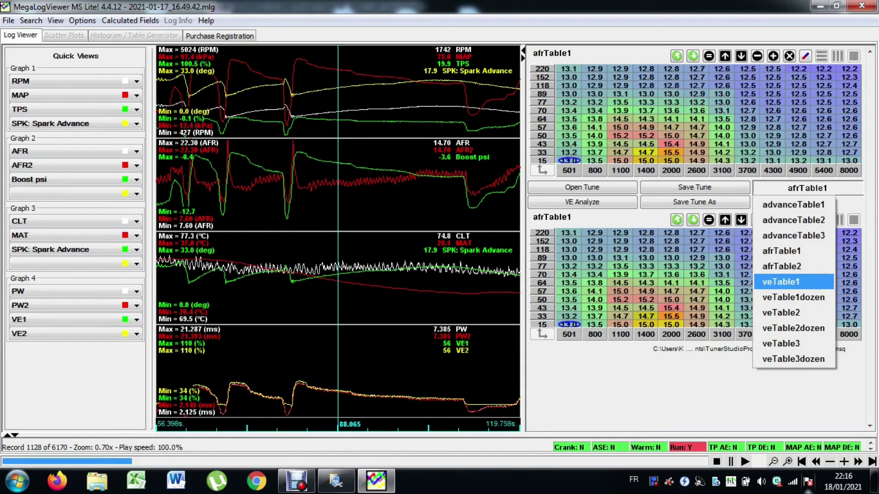
pyautogui.press('Return')
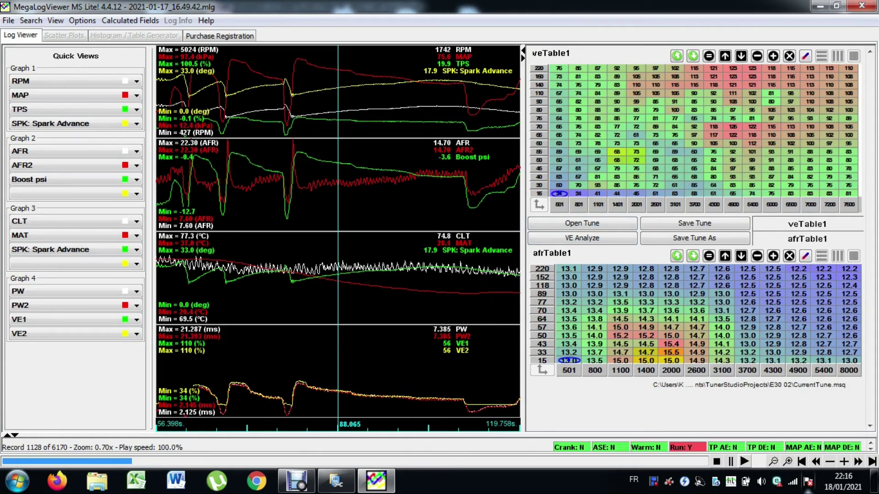
# Step: Play back the log and open VE Analyze for veTable1 with the Wideband AFR option
pyautogui.click(744, 462)
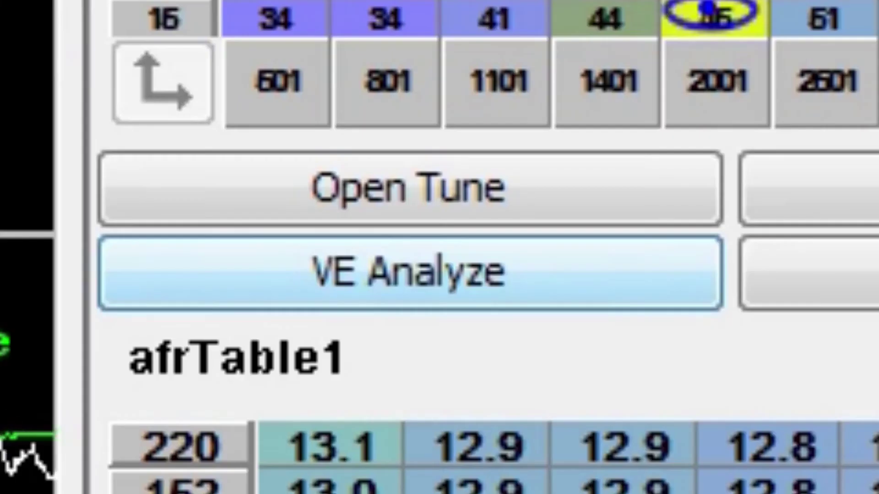
pyautogui.click(410, 274)
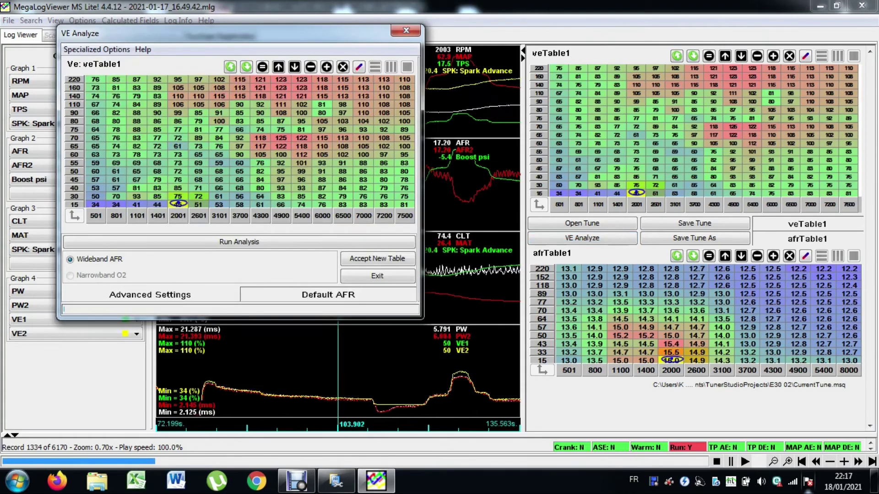
pyautogui.moveTo(263, 197)
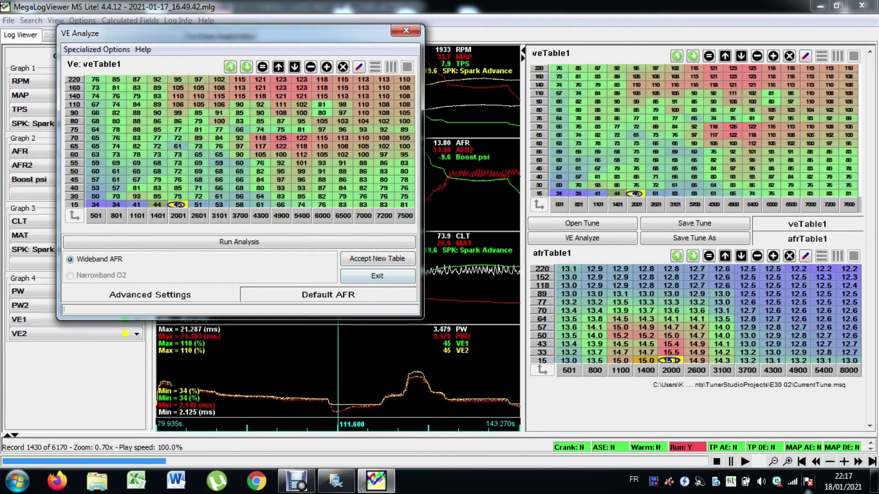
pyautogui.moveTo(228, 169)
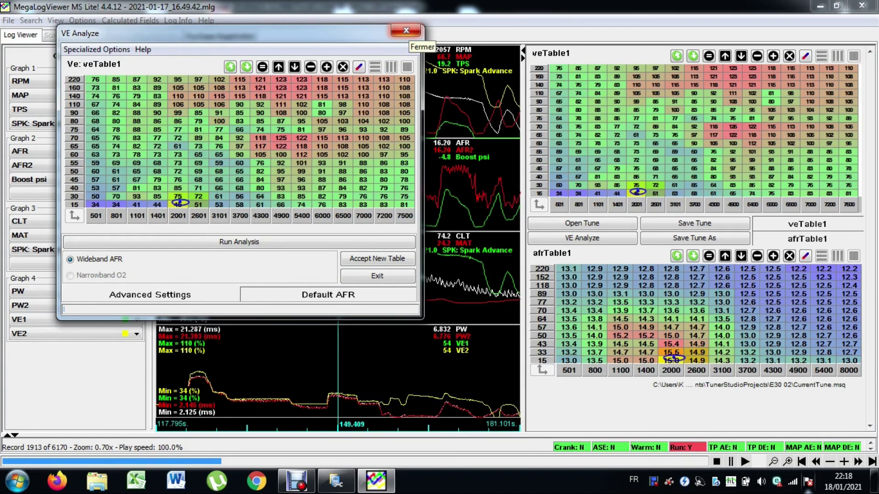
pyautogui.moveTo(259, 158)
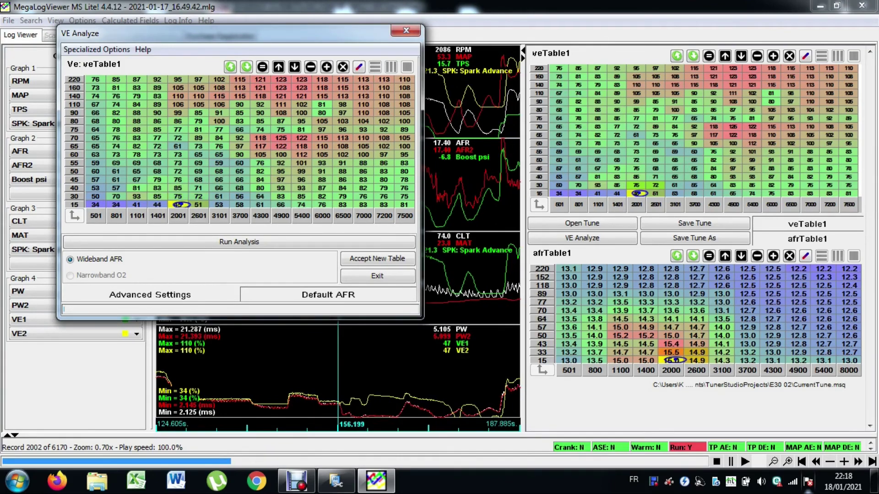
pyautogui.click(582, 238)
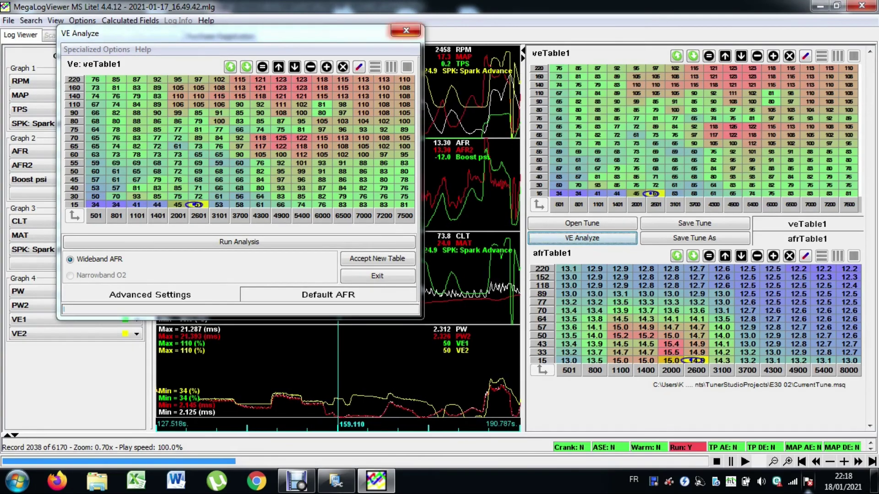
# Step: Close VE Analyze without accepting a new table, and exit MegaLogViewer to return to TunerStudio
pyautogui.hotkey('alt', 'F4')
pyautogui.hotkey('alt', 'F4')
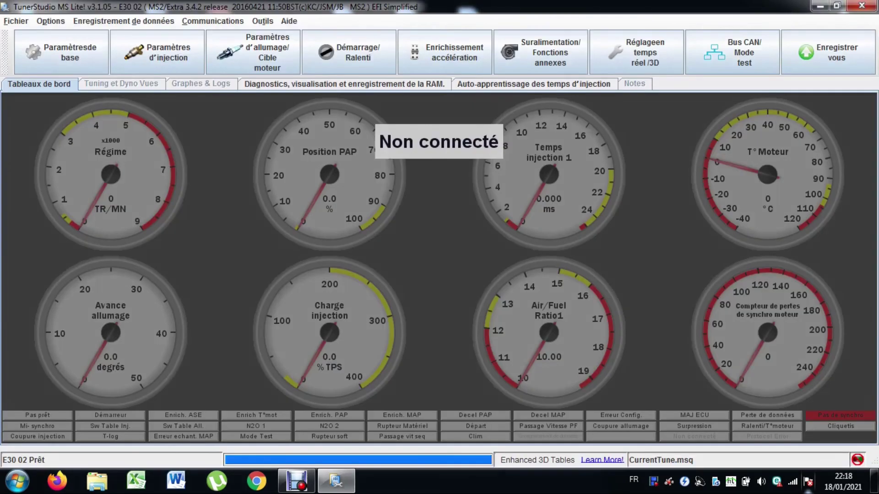
# Step: View the open-loop idle actuator position curve against coolant temperature (Position actuateur ralenti / T°Eau en boucle ouverte), and close it
pyautogui.click(349, 51)
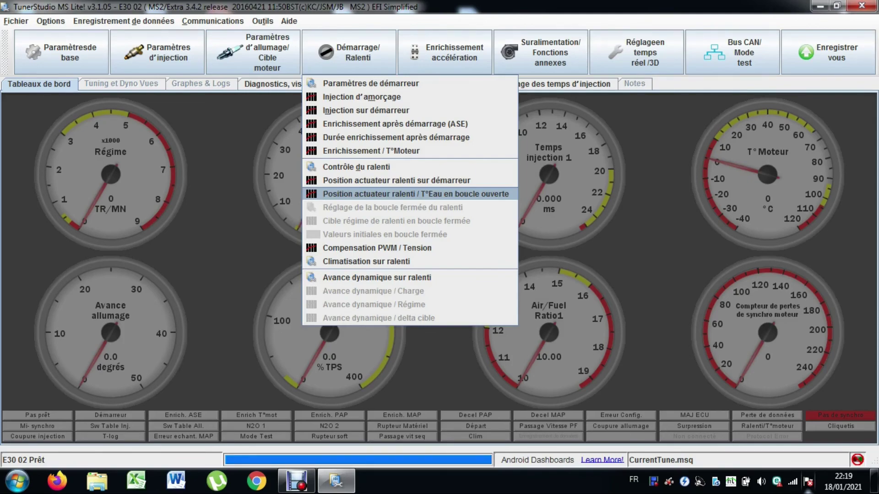
pyautogui.press('Return')
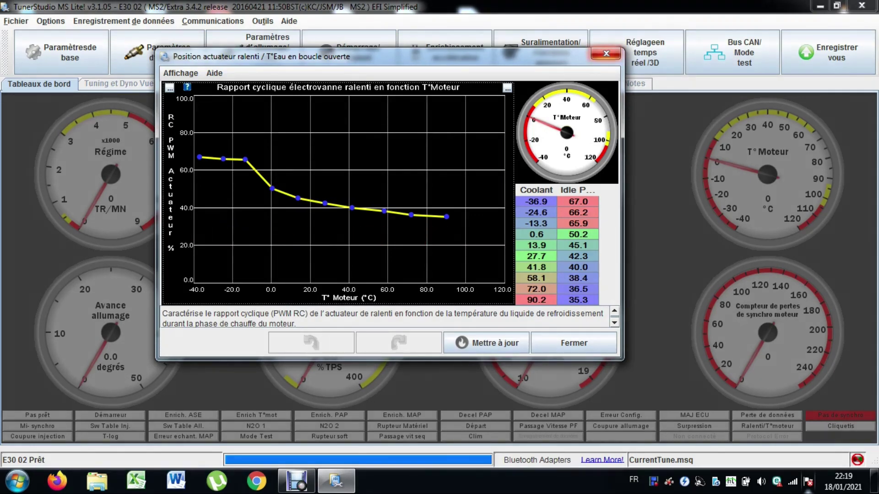
pyautogui.click(598, 56)
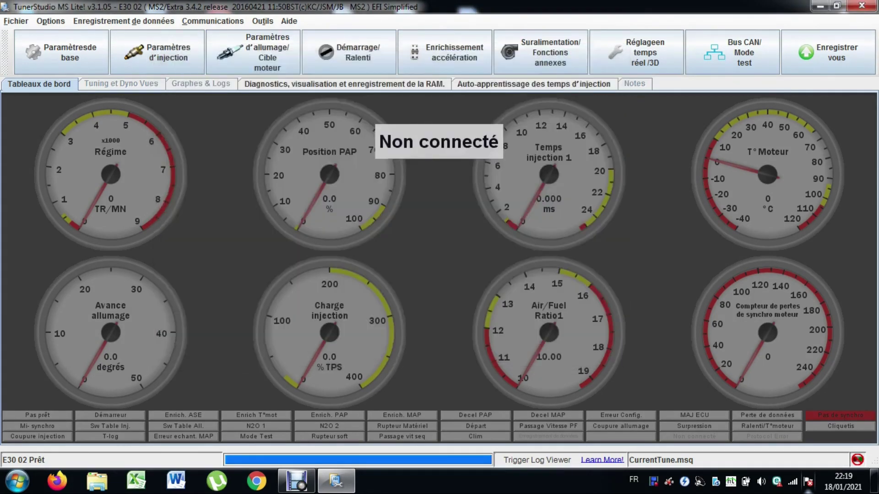
pyautogui.click(349, 52)
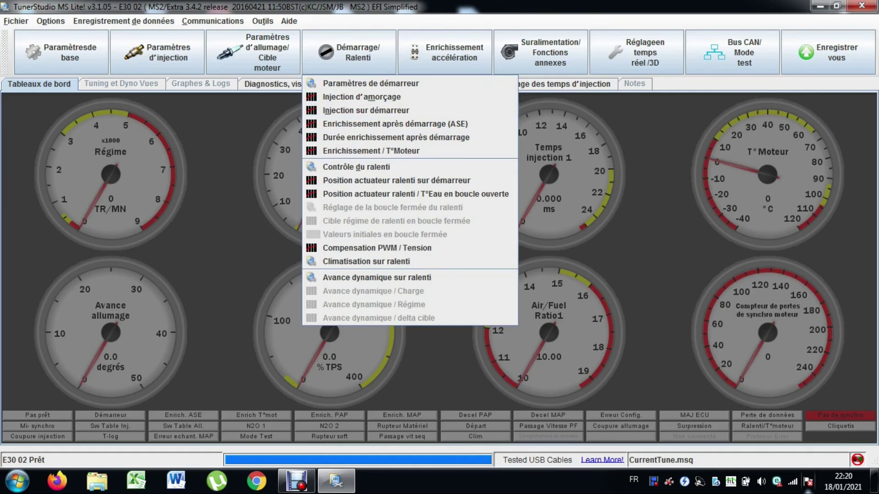
pyautogui.press('Escape')
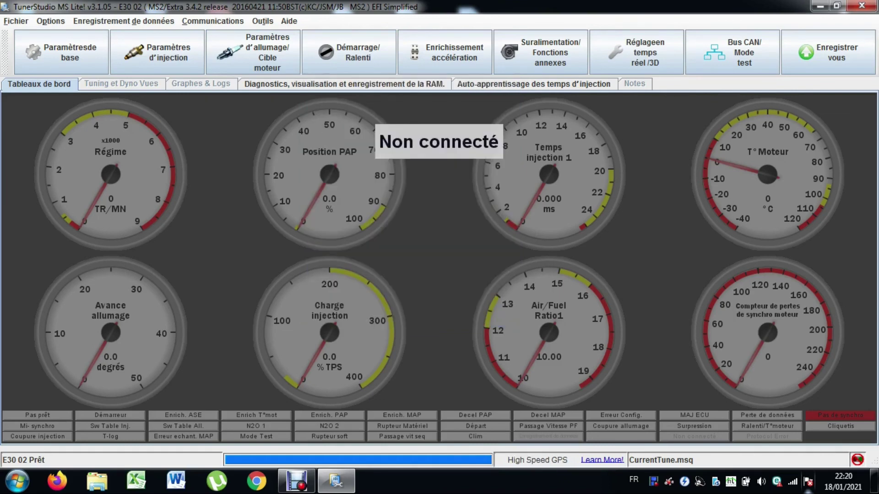